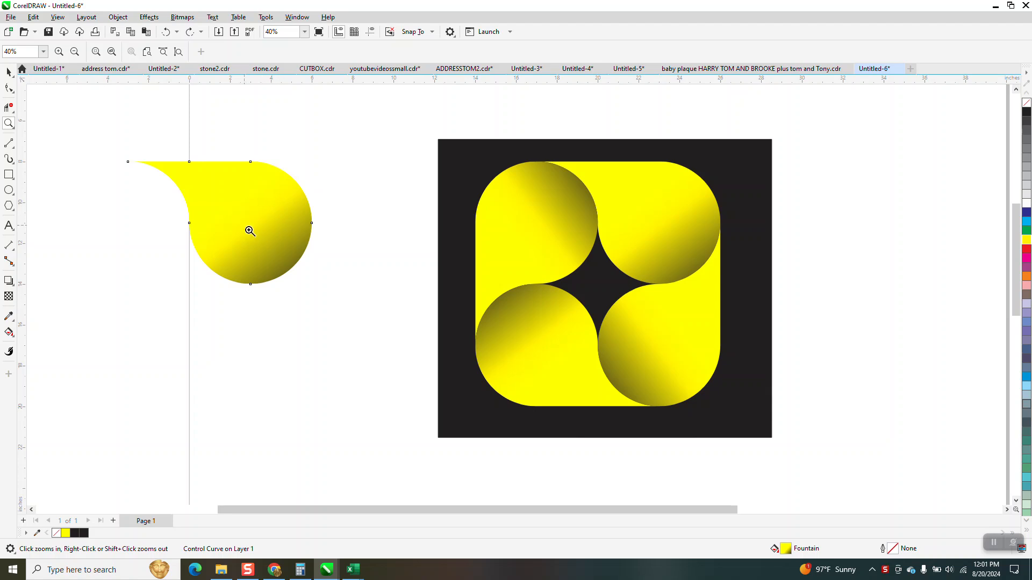
Step: Reposition the middle and black end stops of the yellow teardrop's fountain fill and add a white stop beside the middle one
key("space")
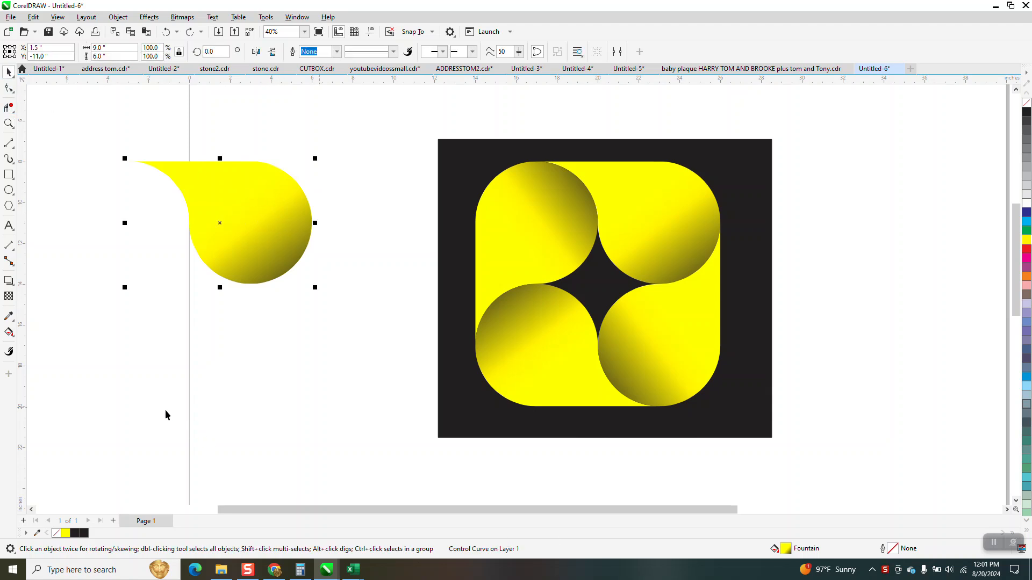
left_click(8, 333)
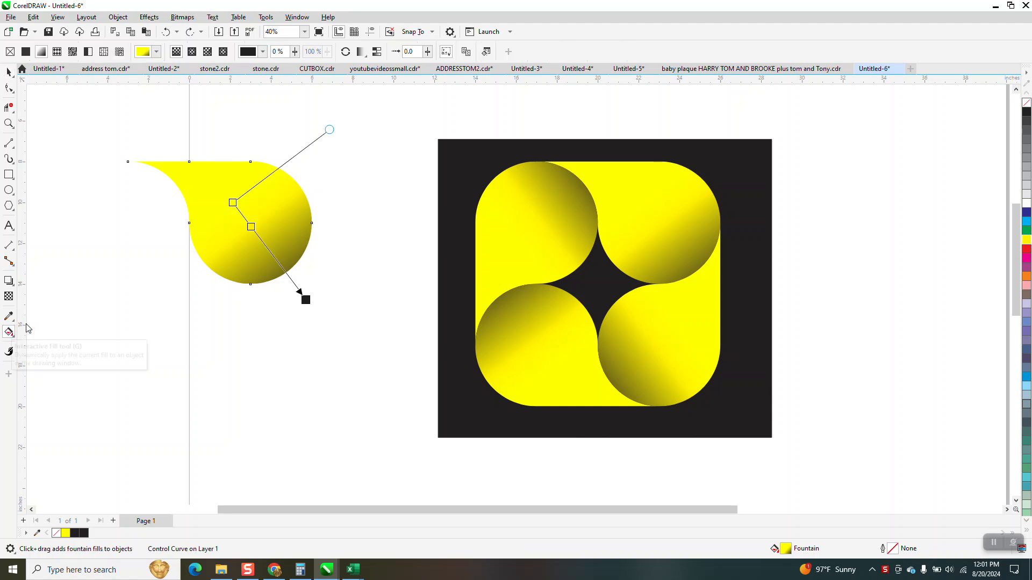
left_click_drag(251, 227, 269, 250)
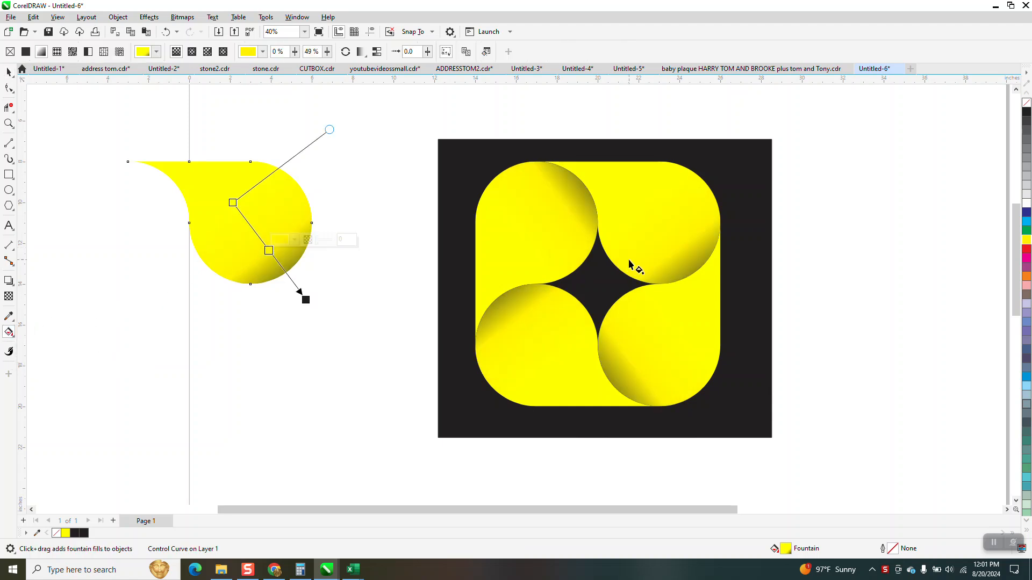
mouse_move(305, 299)
left_mouse_down()
mouse_move(271, 317)
mouse_move(293, 304)
mouse_move(291, 273)
left_mouse_up()
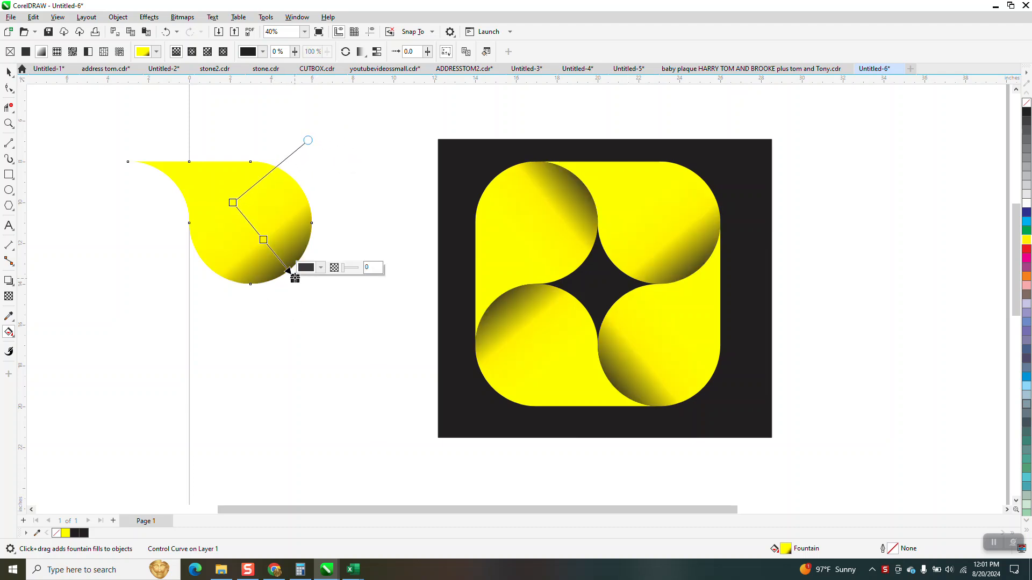
left_click_drag(263, 240, 246, 219)
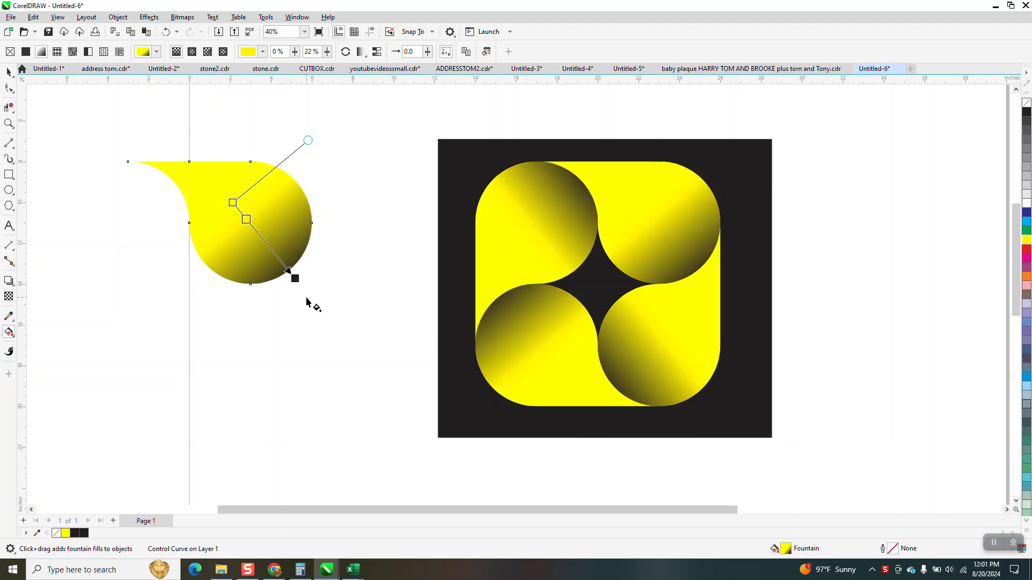
left_click_drag(294, 278, 306, 306)
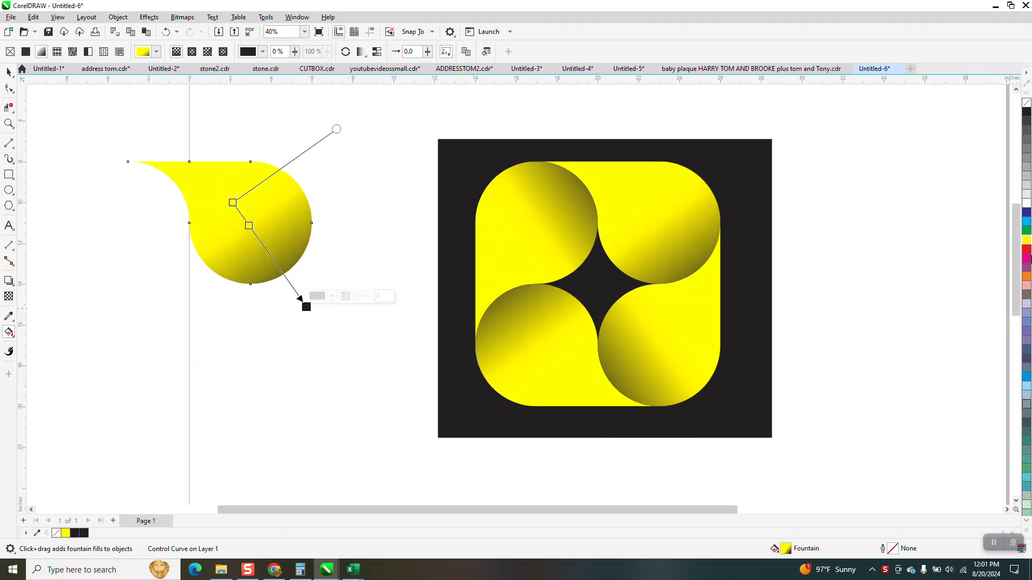
left_click_drag(1026, 206, 242, 217)
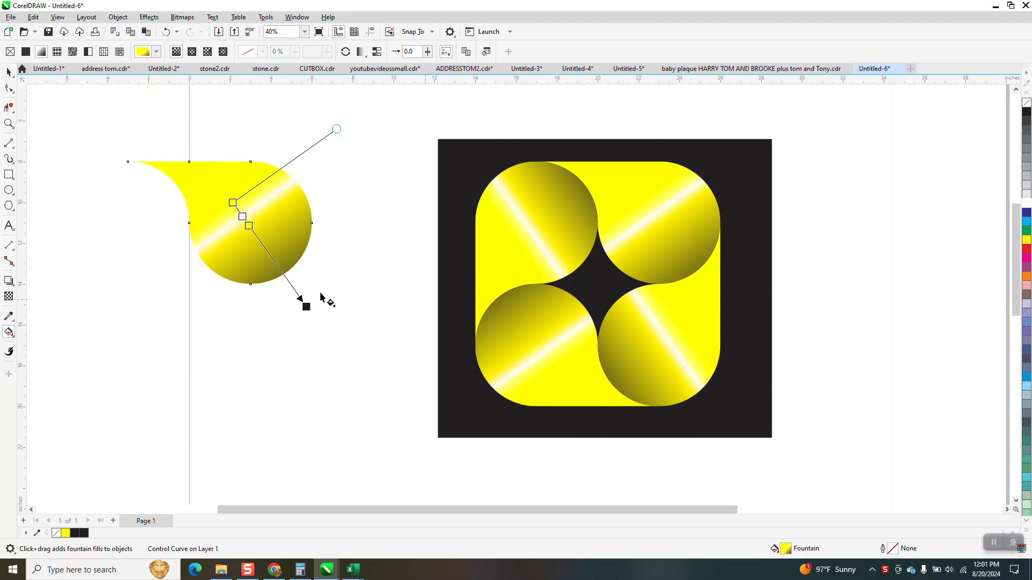
Step: Move the complete finished yellow-and-black artwork 20 inches to the left to free the middle of the page
scroll(331, 220, "down", 1)
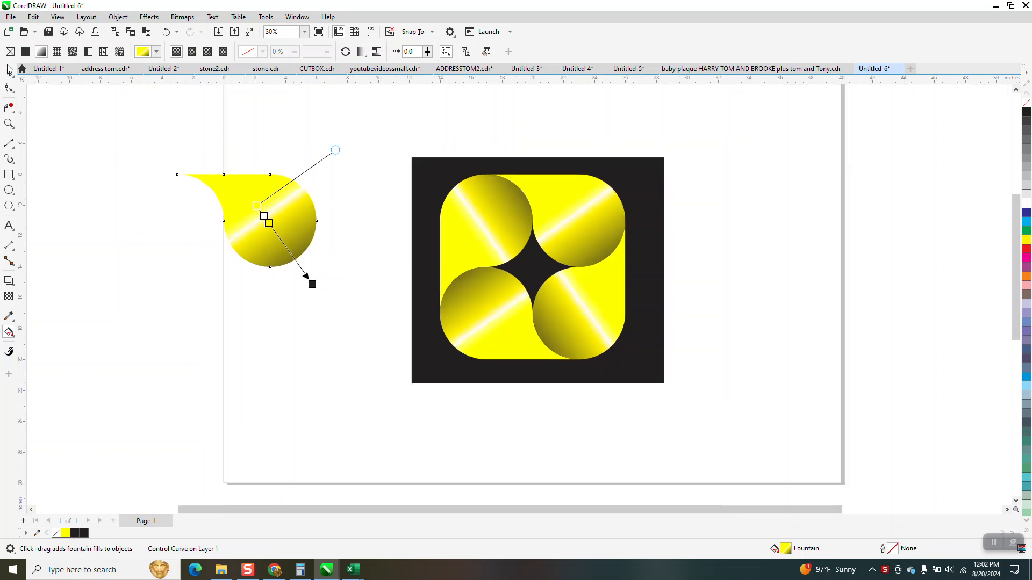
key("space")
left_click_drag(155, 129, 751, 422)
key("Left")
key("Left")
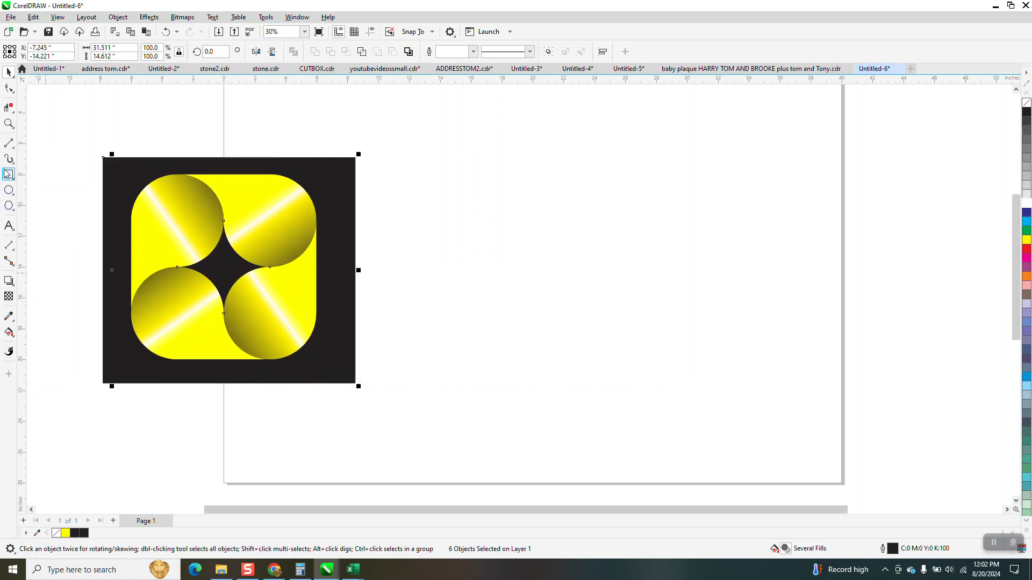
Step: Draw a square centred on the page and set its size to 12 by 12 inches
left_click_drag(705, 184, 564, 397)
key("p")
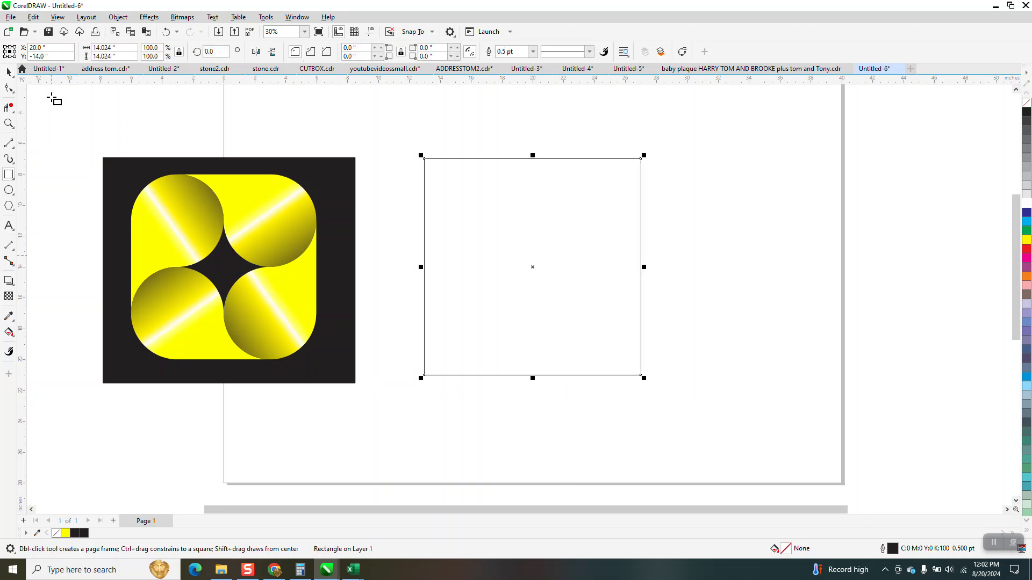
left_click(131, 50)
type("12")
key("Return")
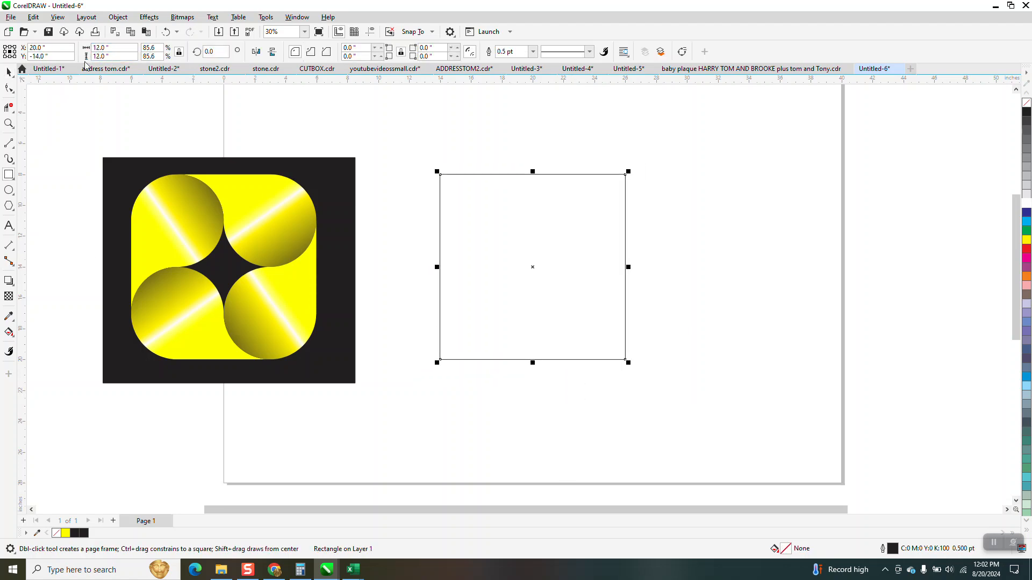
Step: Draw a vertical line about 17.26 inches long, centre it on the page, and add a copy rotated 90 degrees
left_click(9, 143)
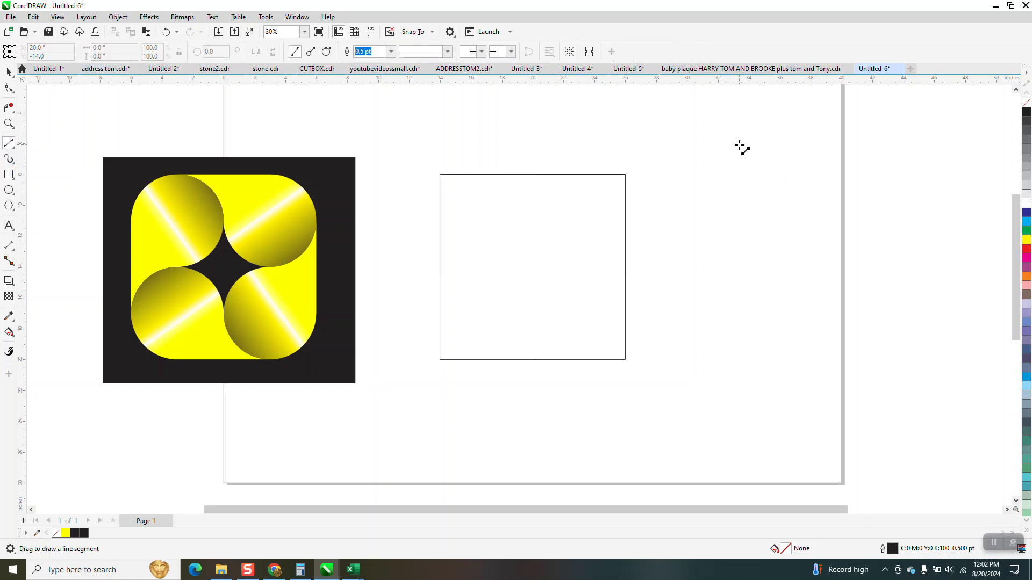
left_click_drag(740, 146, 740, 413)
key("p")
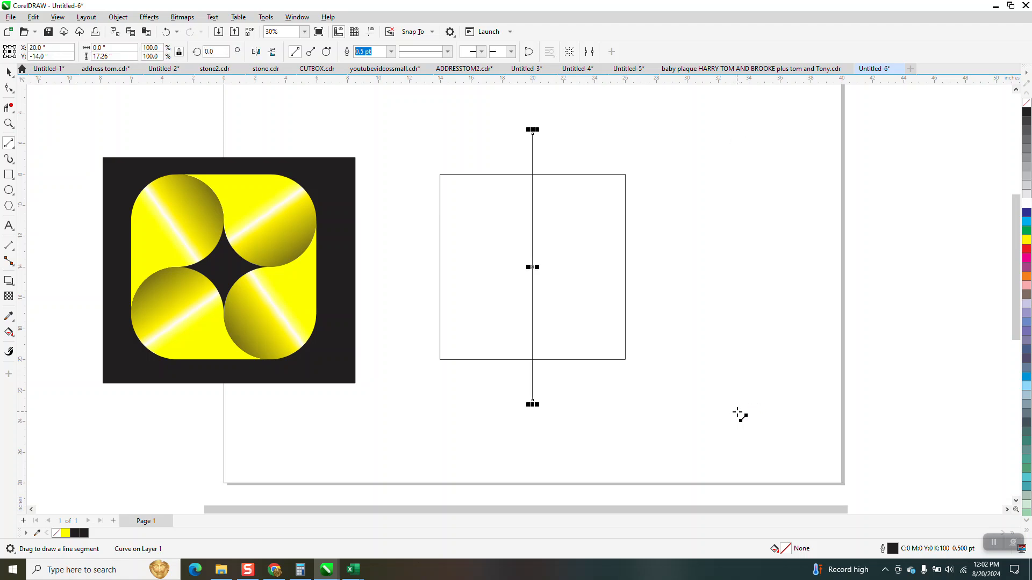
left_click(213, 52)
type("90")
key("Return")
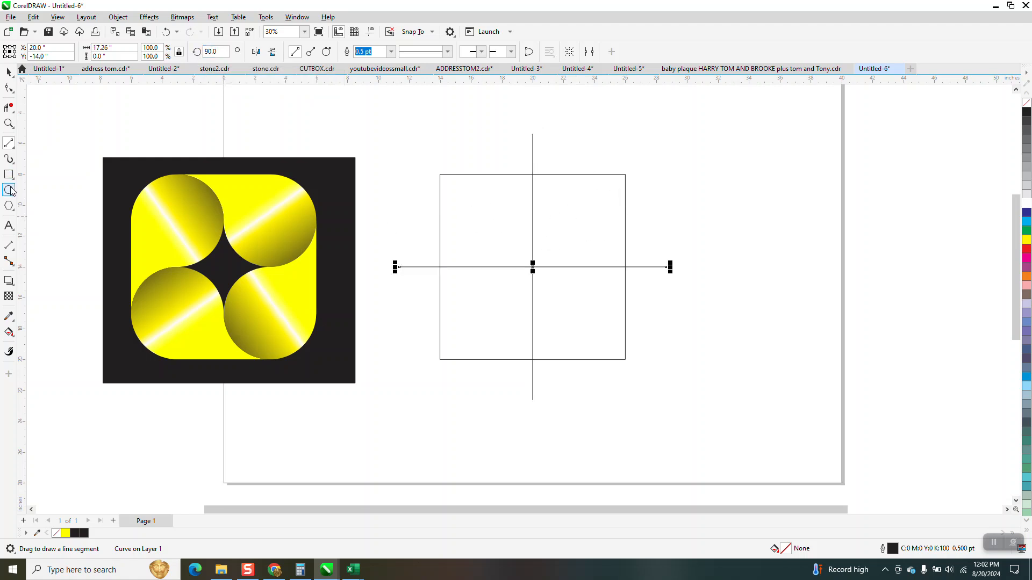
Step: Draw a circle, set its diameter to 6 inches and centre it on the page
mouse_move(853, 231)
left_mouse_down()
mouse_move(778, 329)
mouse_move(774, 320)
left_mouse_up()
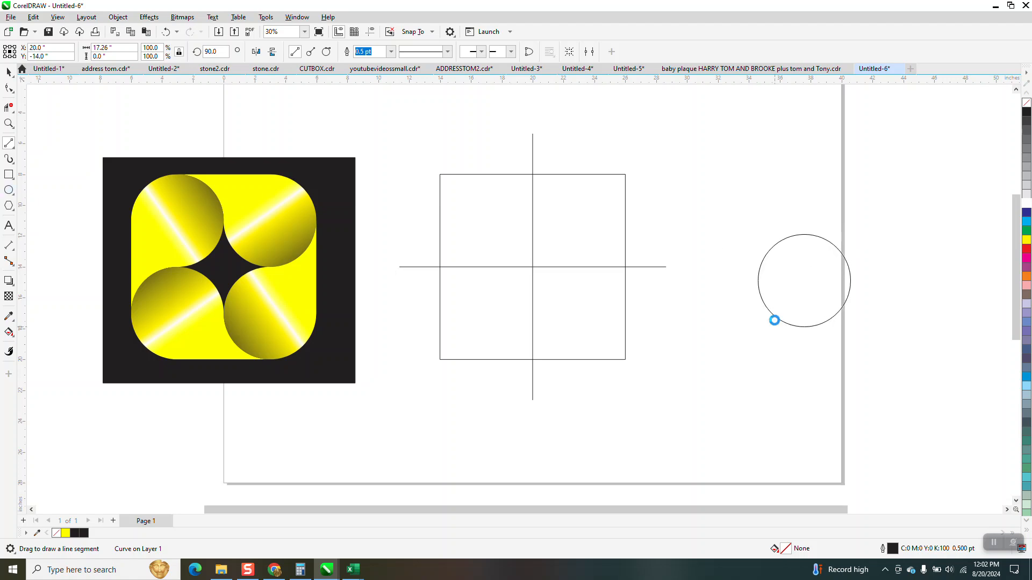
double_click(100, 50)
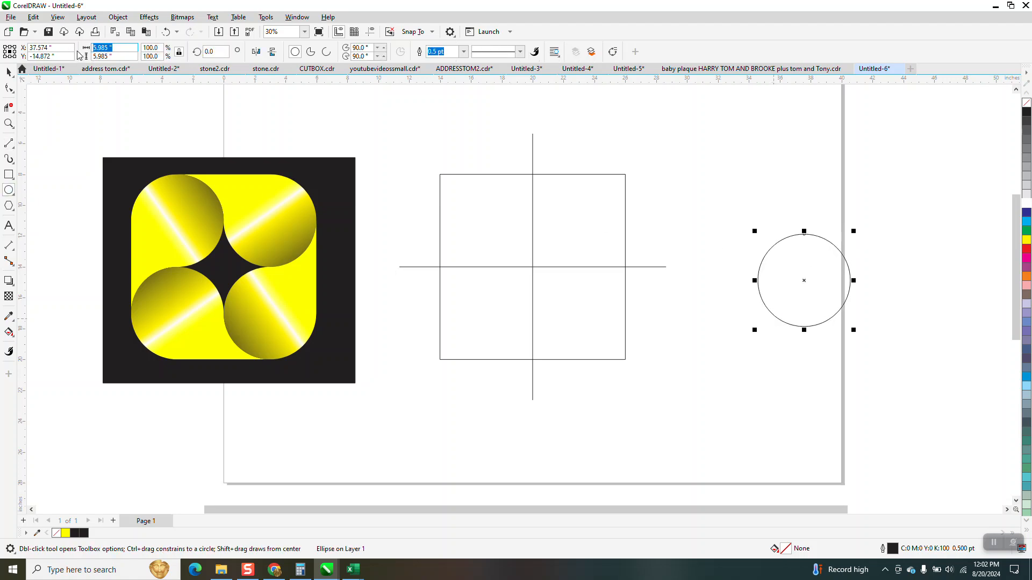
type("6")
key("Return")
key("p")
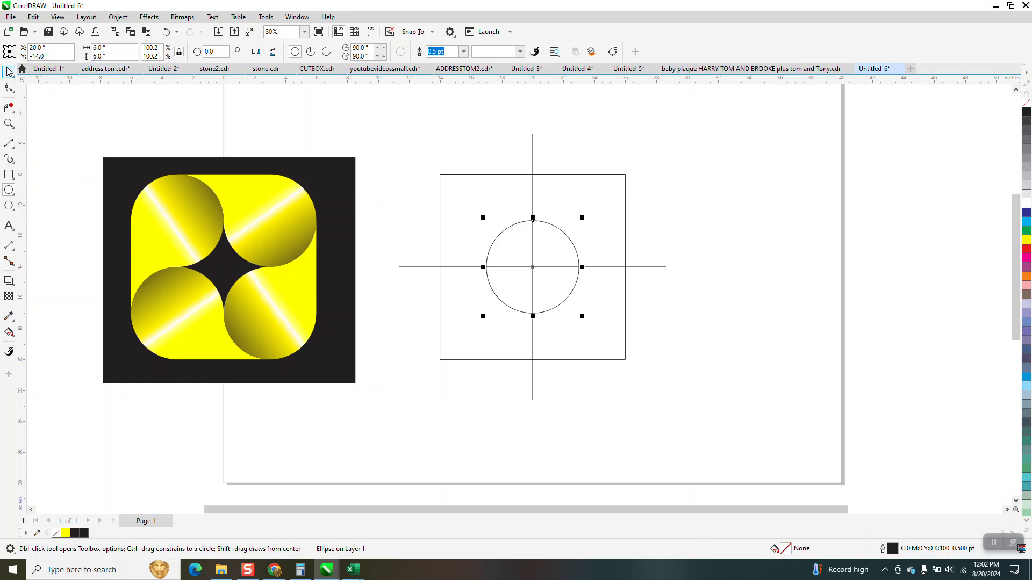
Step: Align the circle to the top and left edges of the square
left_click(464, 156)
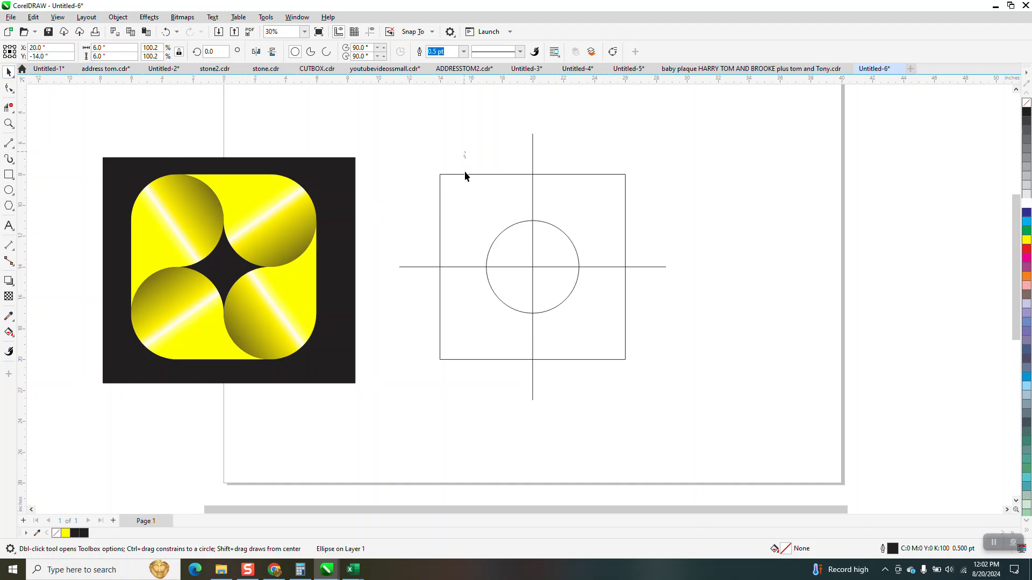
left_click(513, 226)
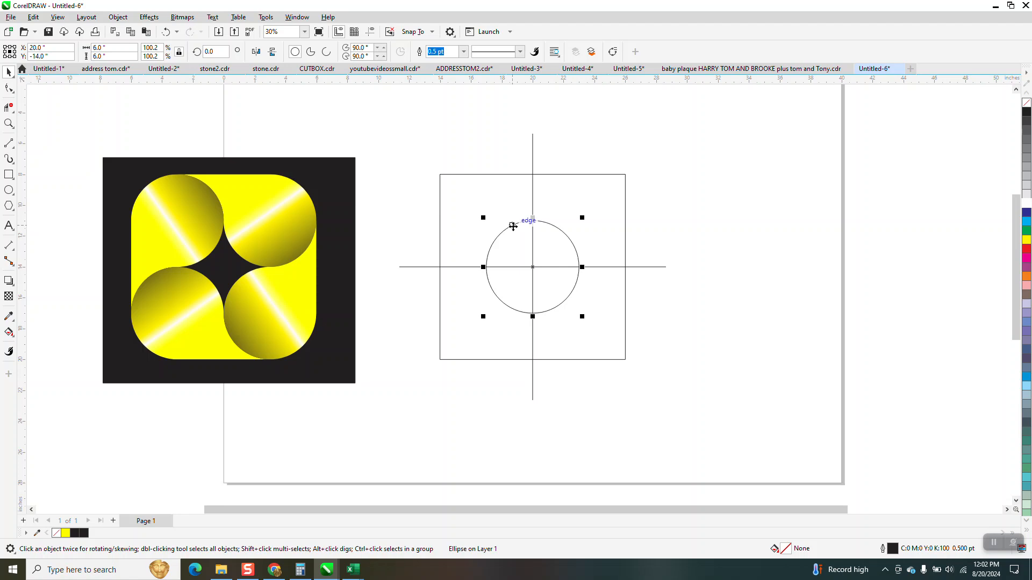
left_click(509, 175)
left_click(511, 175, "shift")
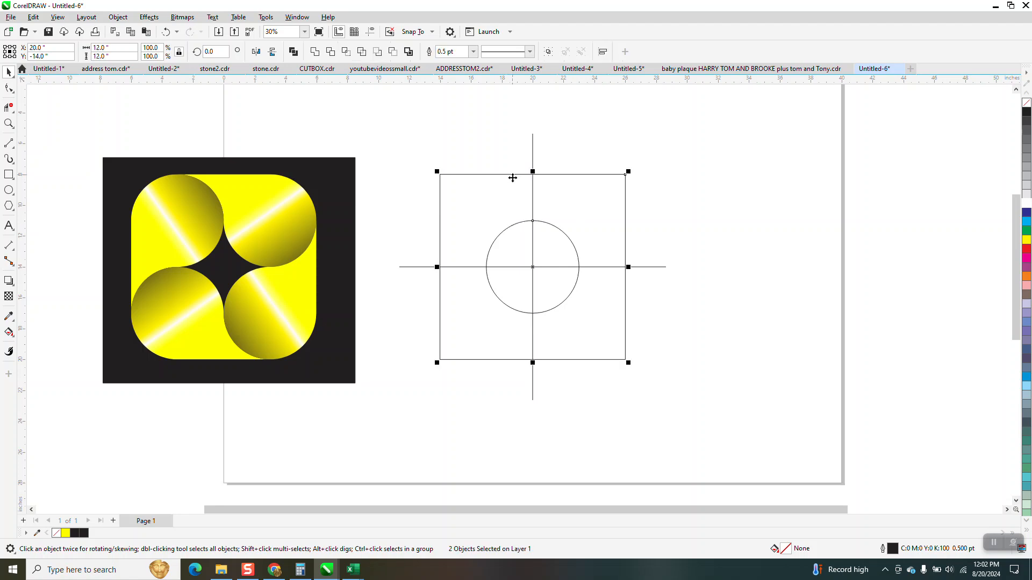
key("t")
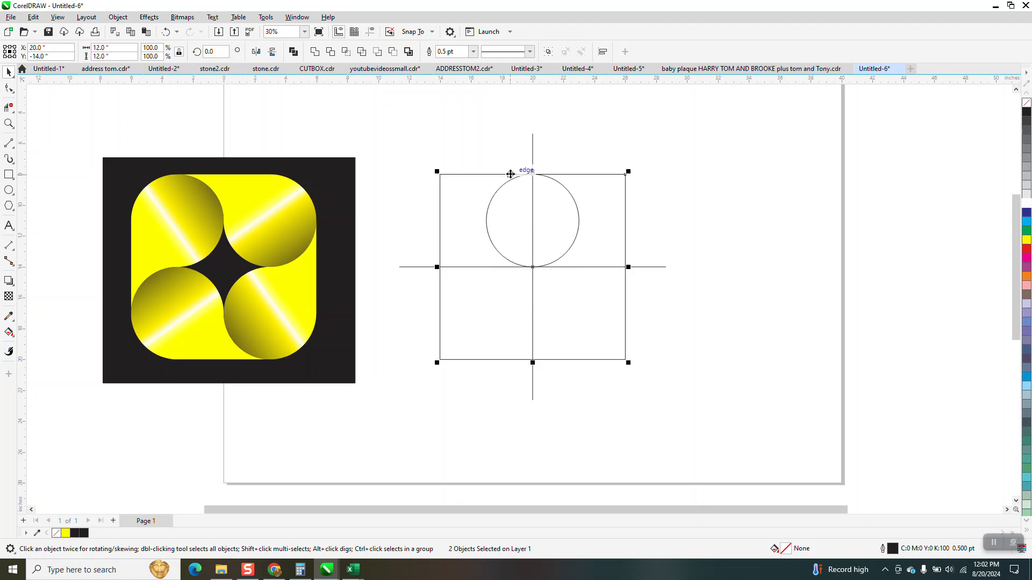
key("l")
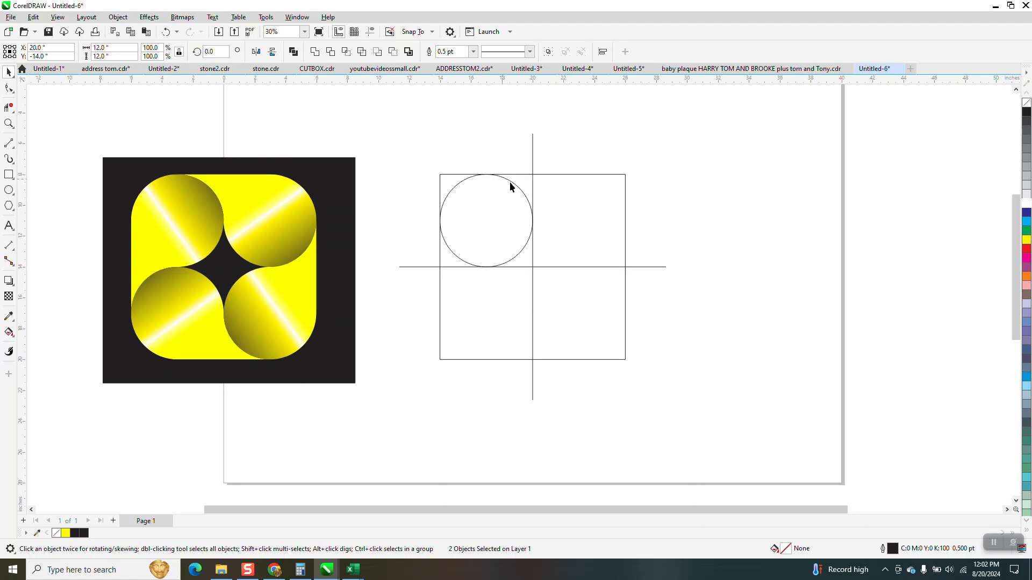
Step: Place a copy of the circle in the square's upper-right quarter, aligned to the square's right edge
left_click(510, 182)
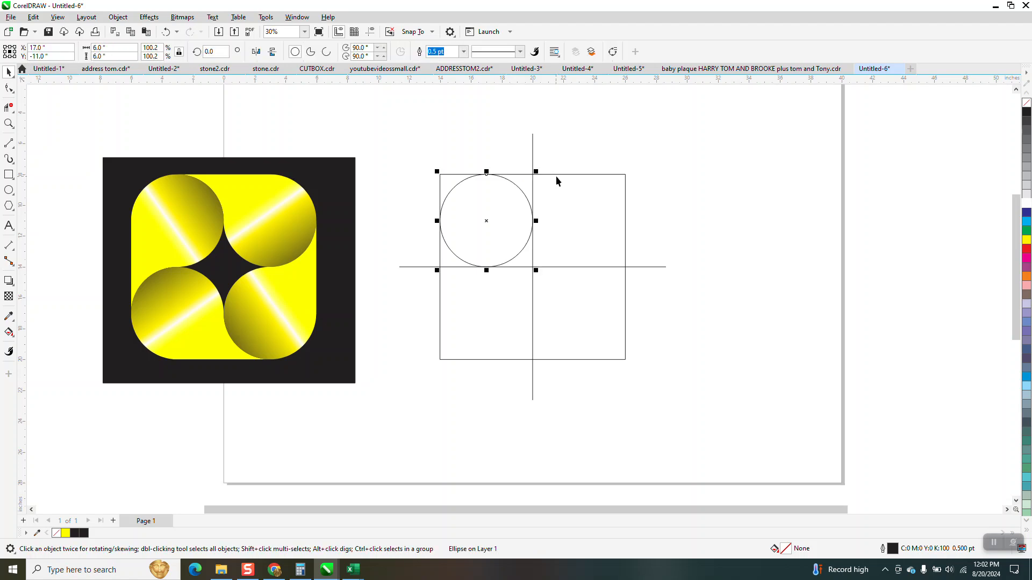
left_click(557, 174, "shift")
left_click(618, 151)
left_click(515, 186)
left_click(600, 175, "shift")
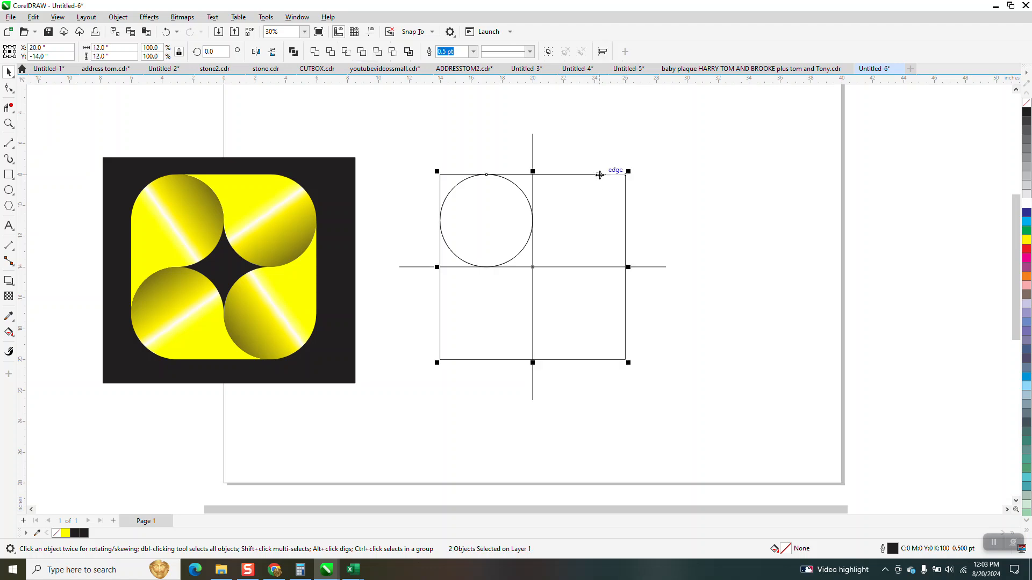
key("r")
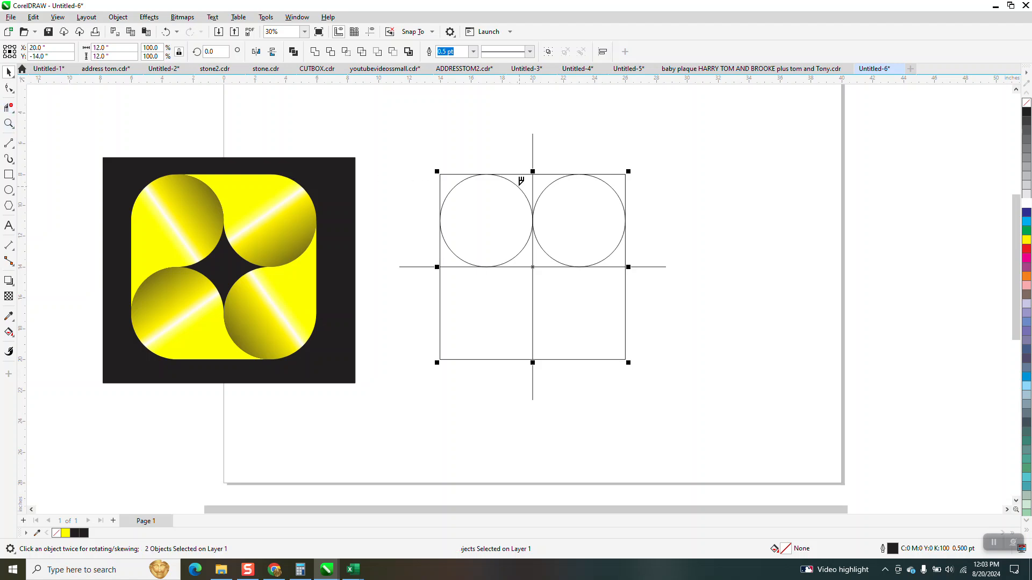
Step: Delete the right circle's upper-left arc and the vertical line segment beside it, then group the five construction objects
left_click(533, 194)
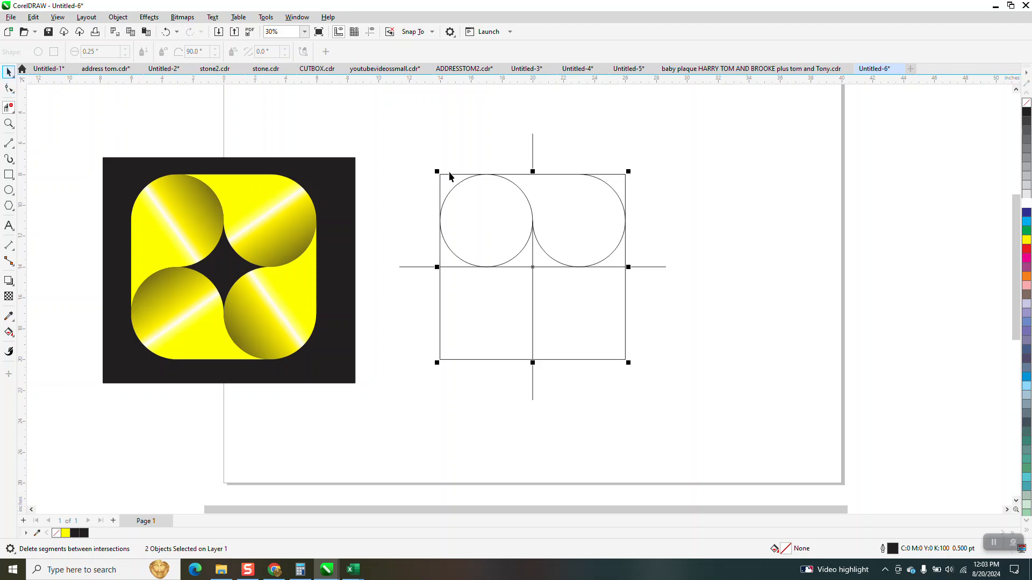
key("space")
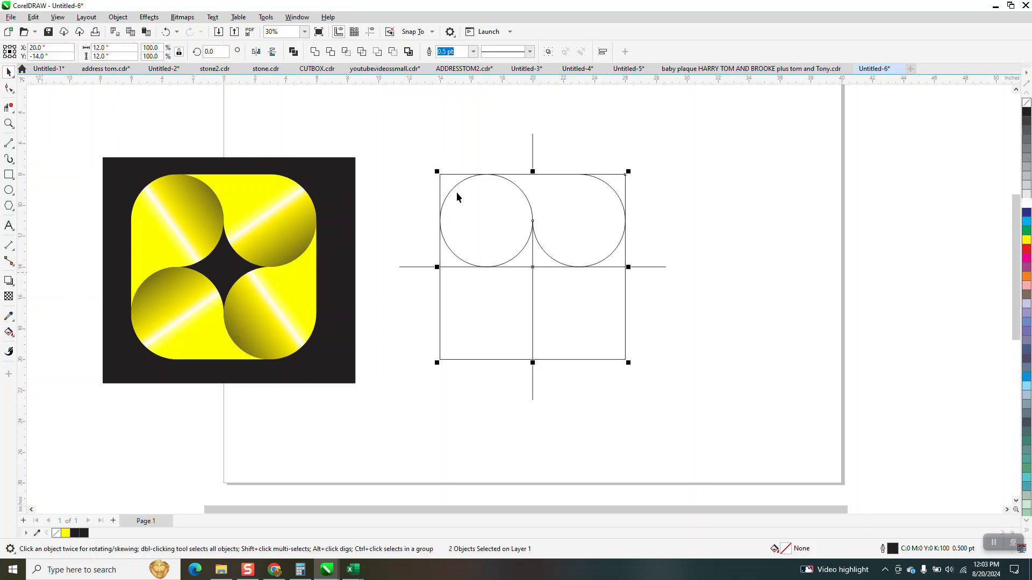
mouse_move(391, 99)
left_mouse_down()
mouse_move(658, 400)
mouse_move(701, 407)
left_mouse_up()
key("ctrl+g")
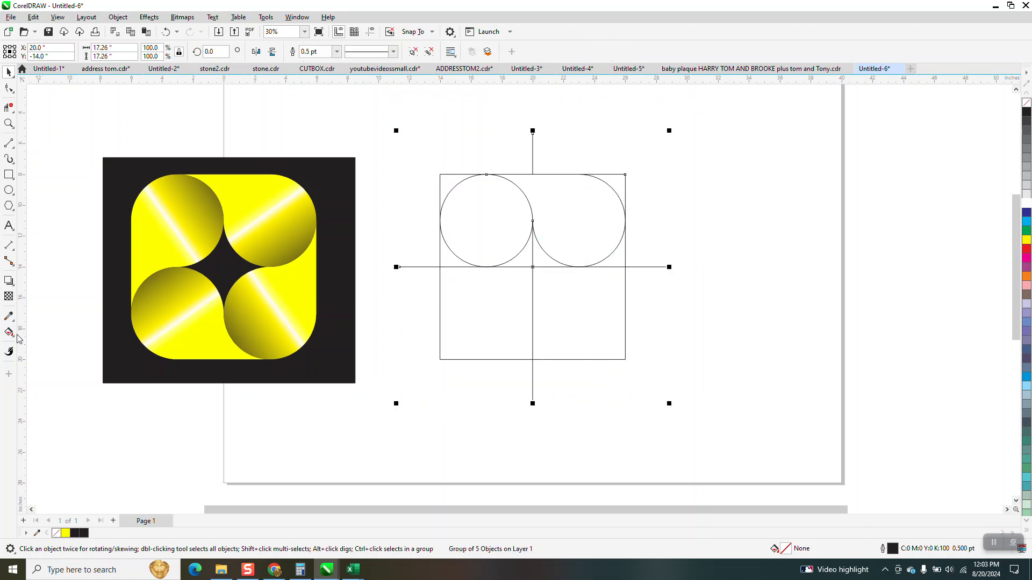
Step: Fill the teardrop region between the circles with orange using Smart Fill and move the new shape 10 inches right
left_click(16, 336)
left_click(56, 346)
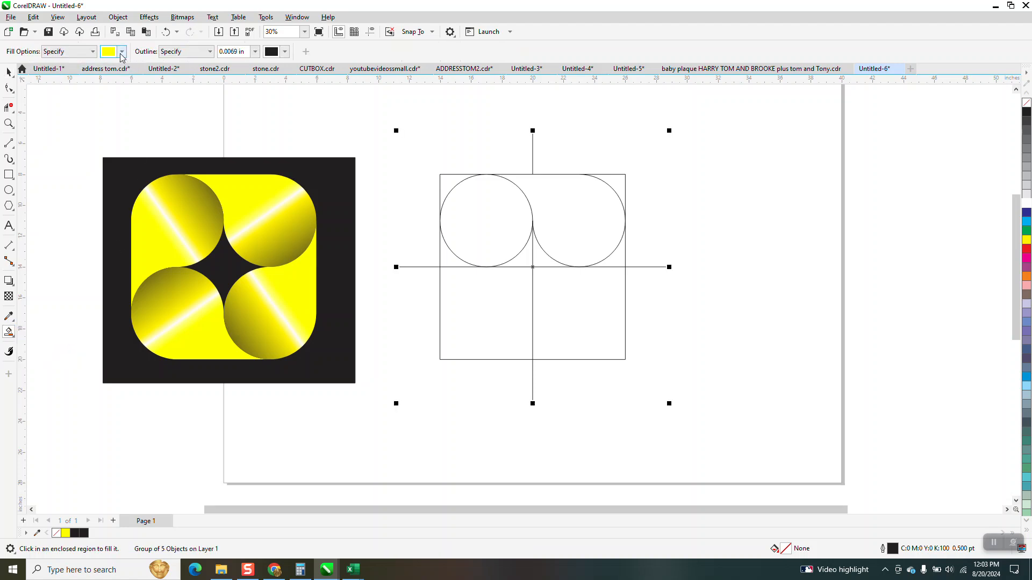
left_click(122, 56)
left_click(142, 132)
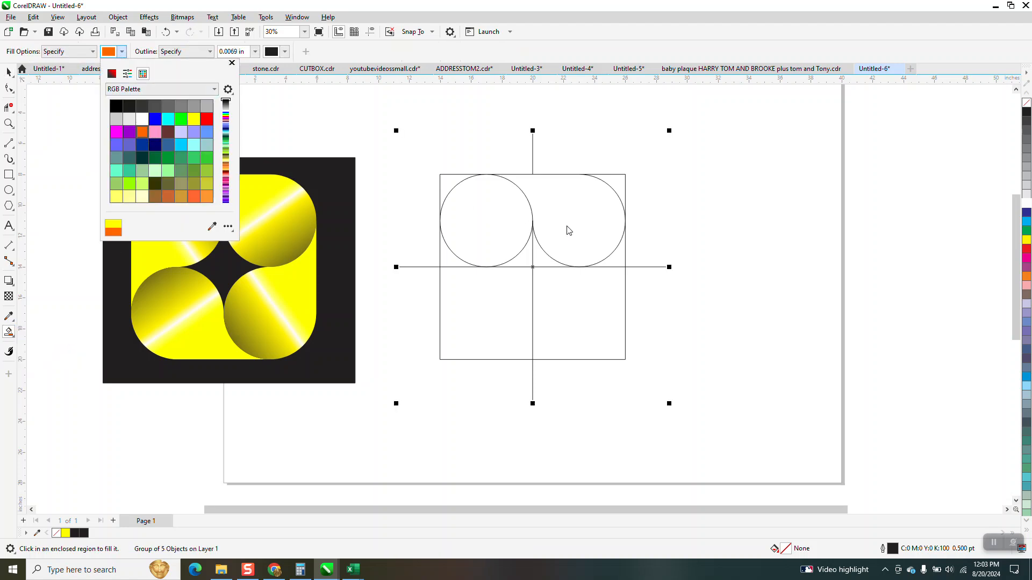
left_click(573, 226)
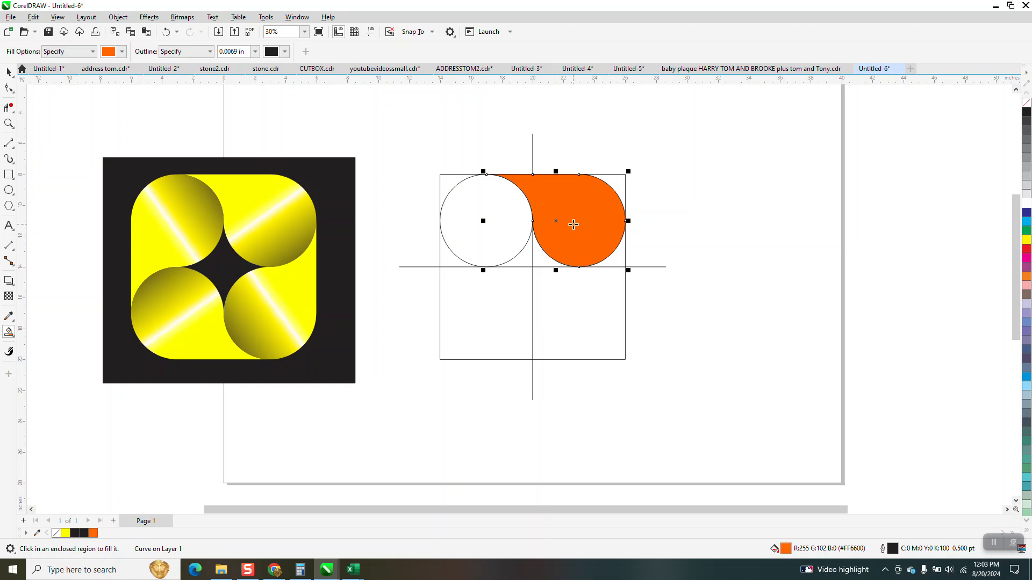
key("Right")
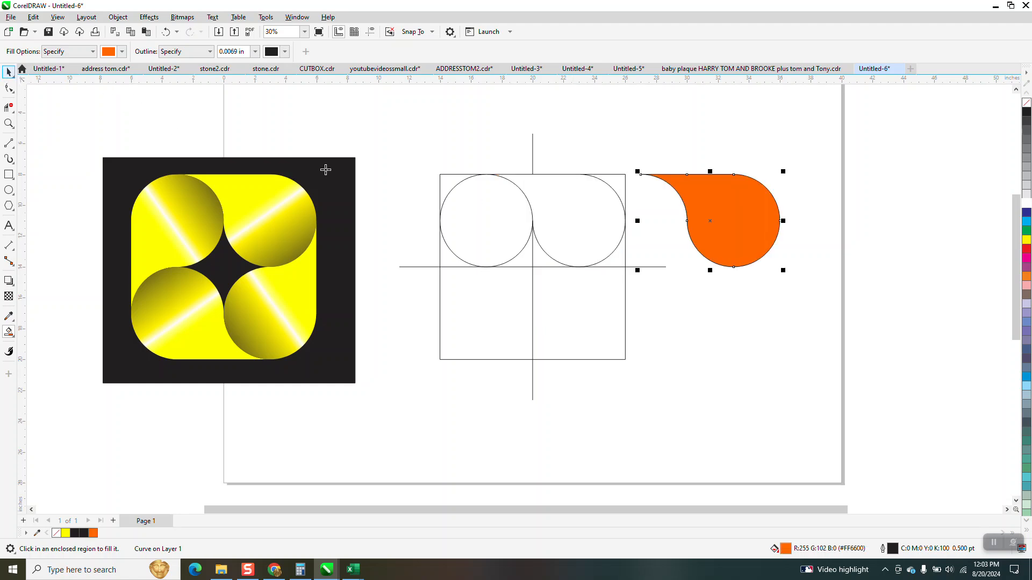
Step: Move the grouped construction linework 20 inches down and bring the orange teardrop back 10 inches to the left
key("space")
left_click(521, 193)
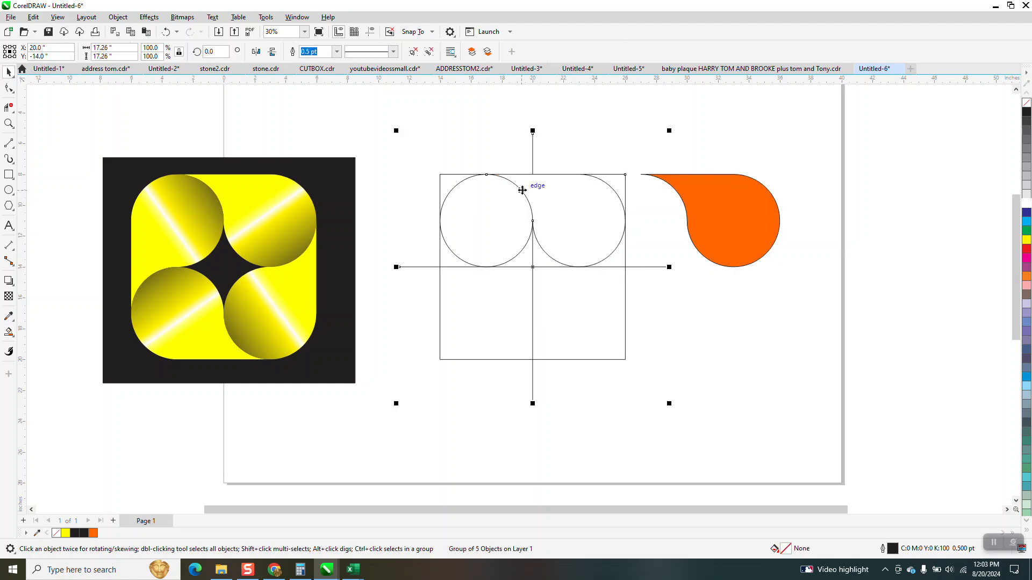
key("Down")
key("Down")
left_click(757, 228)
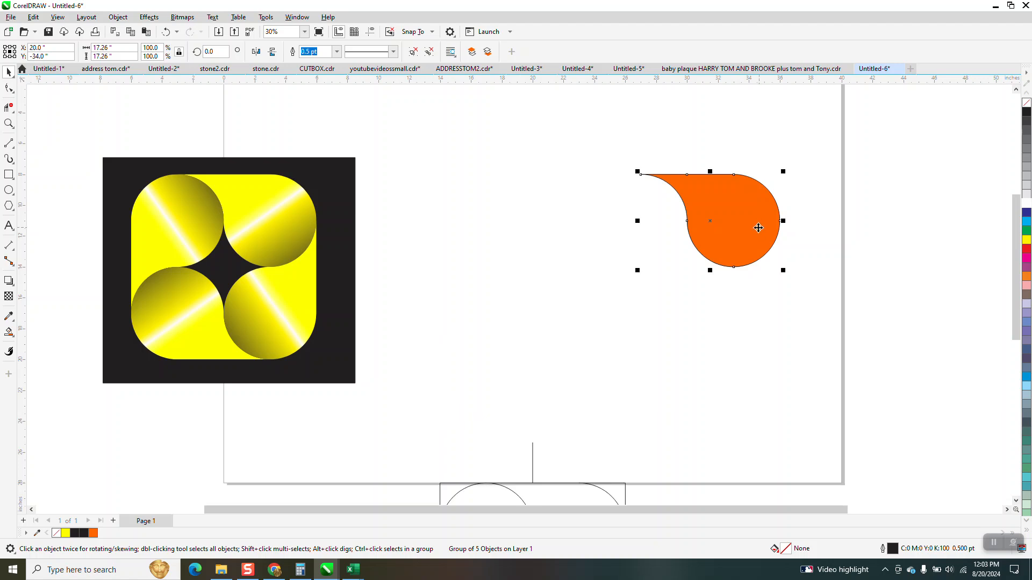
key("Left")
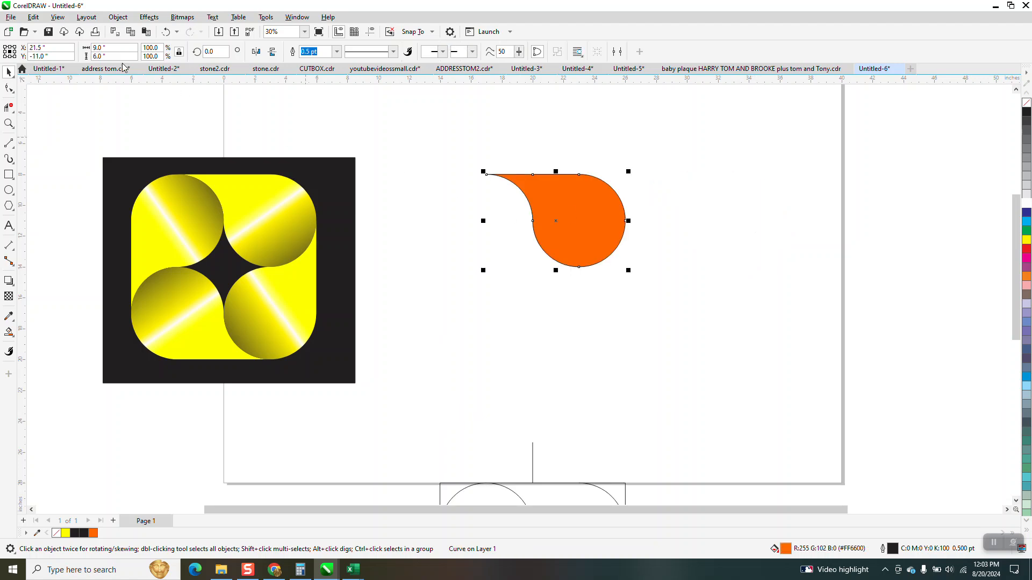
Step: Clone the orange teardrop and move the clone 10 inches right
left_click(33, 17)
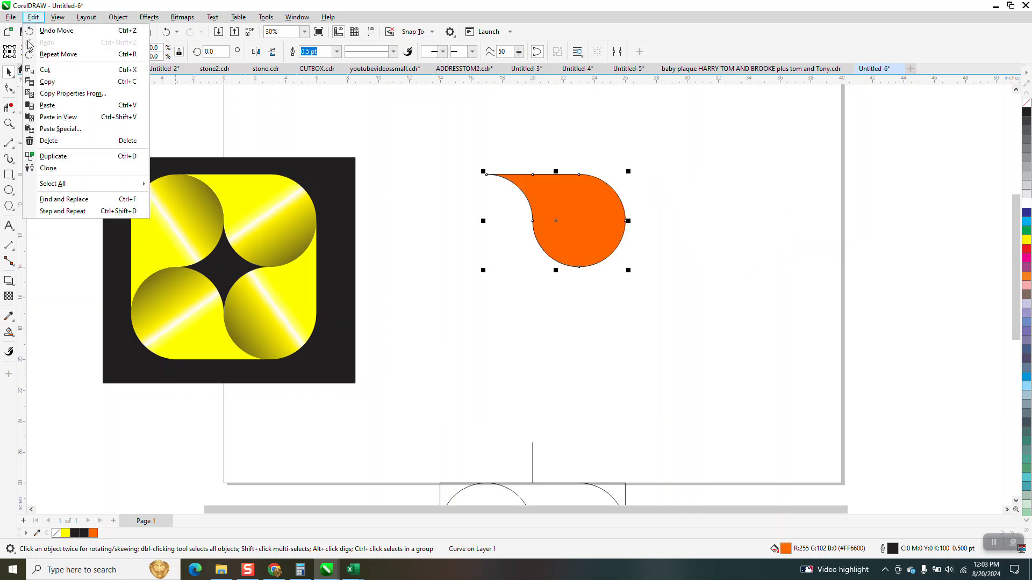
left_click(46, 171)
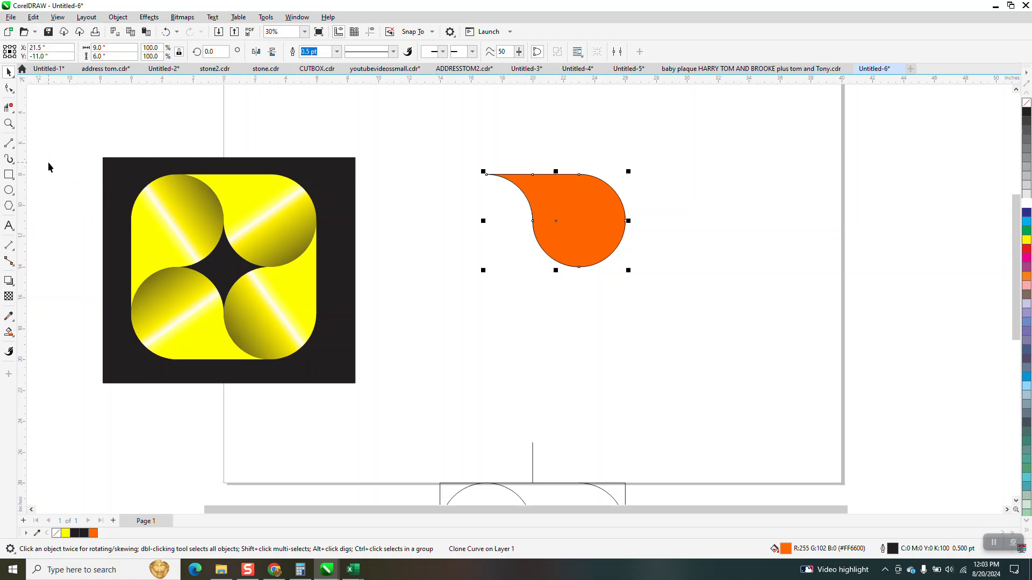
key("shift+Right")
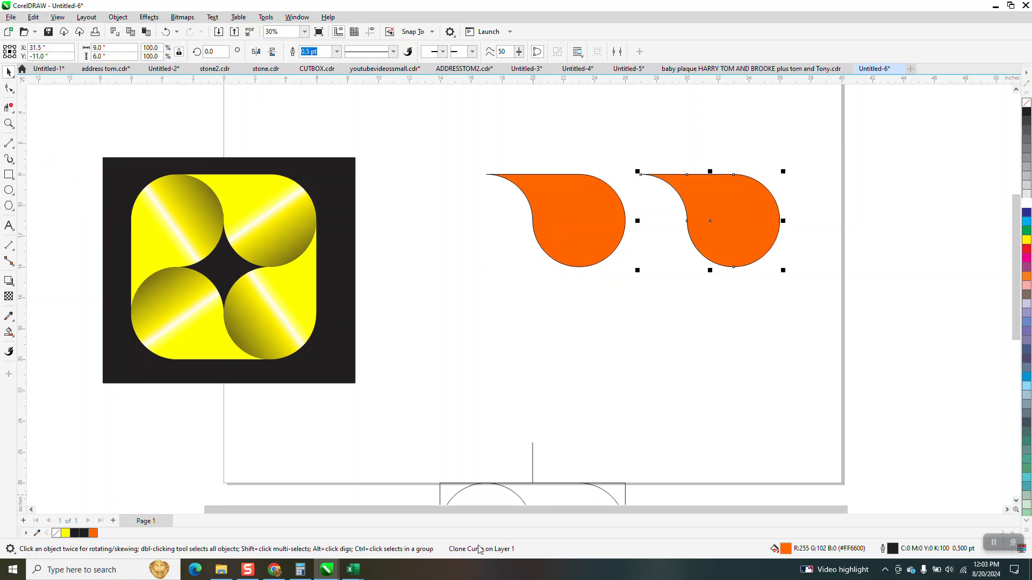
Step: Swap the two teardrops, putting the clone in the first position and the master teardrop 10 inches to its right
left_click(588, 248)
key("shift+Right")
key("shift+Right")
left_click(758, 246)
key("shift+Left")
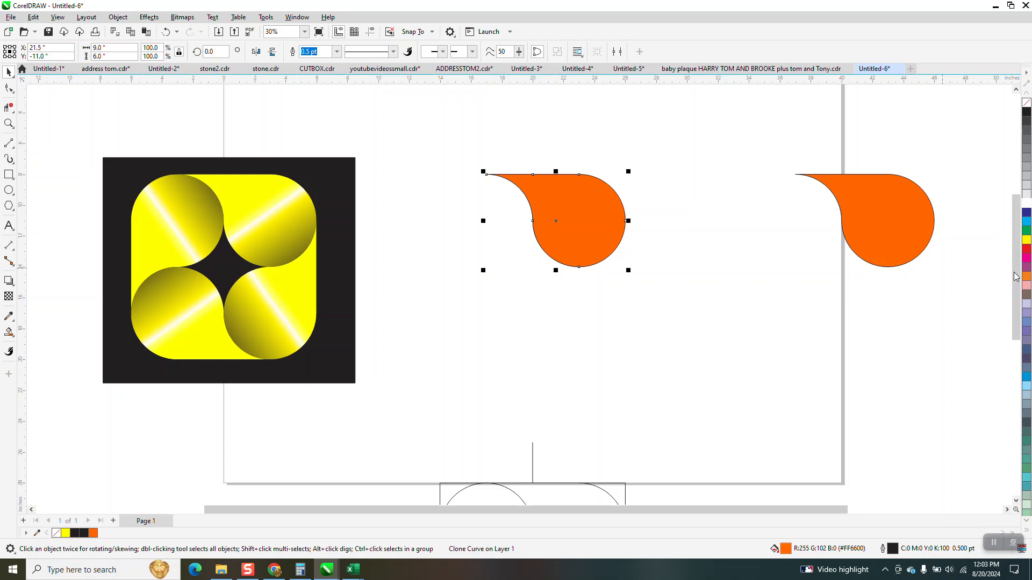
left_click(903, 253)
key("shift+Left")
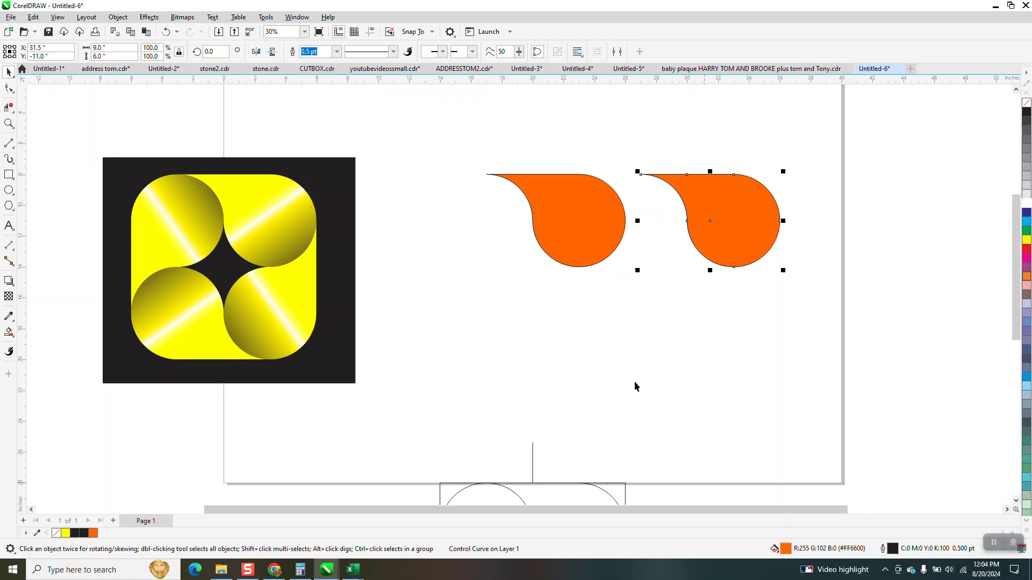
Step: Show the guidelines and move the cloned teardrop's rotation centre to their intersection
left_click(556, 229)
left_click(567, 224)
left_click(371, 31)
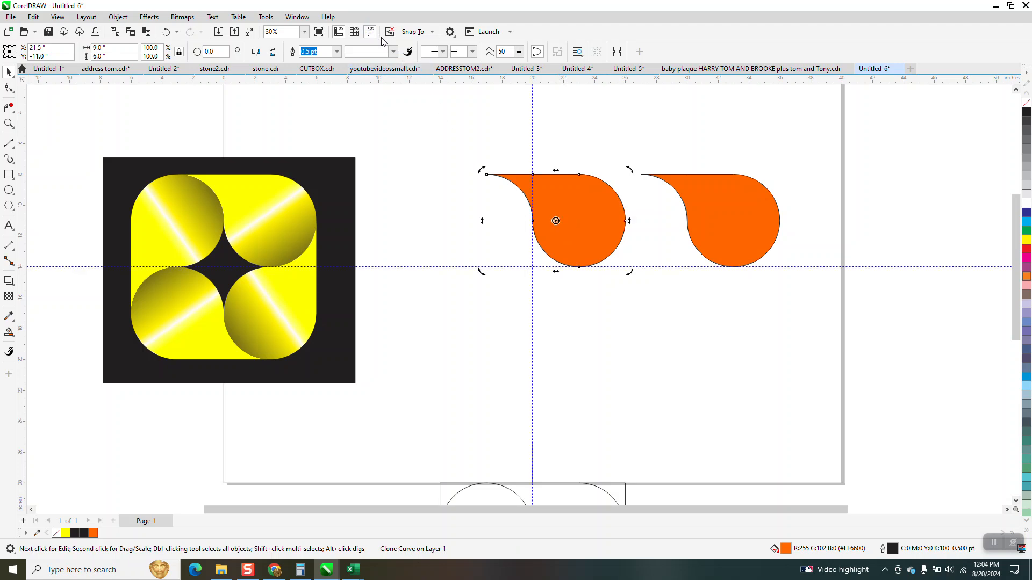
left_click_drag(555, 221, 533, 267)
Step: Create a copy of the clone rotated 90 degrees about that centre and repeat it twice to complete the four-part logo
left_click(576, 209)
left_click(578, 210)
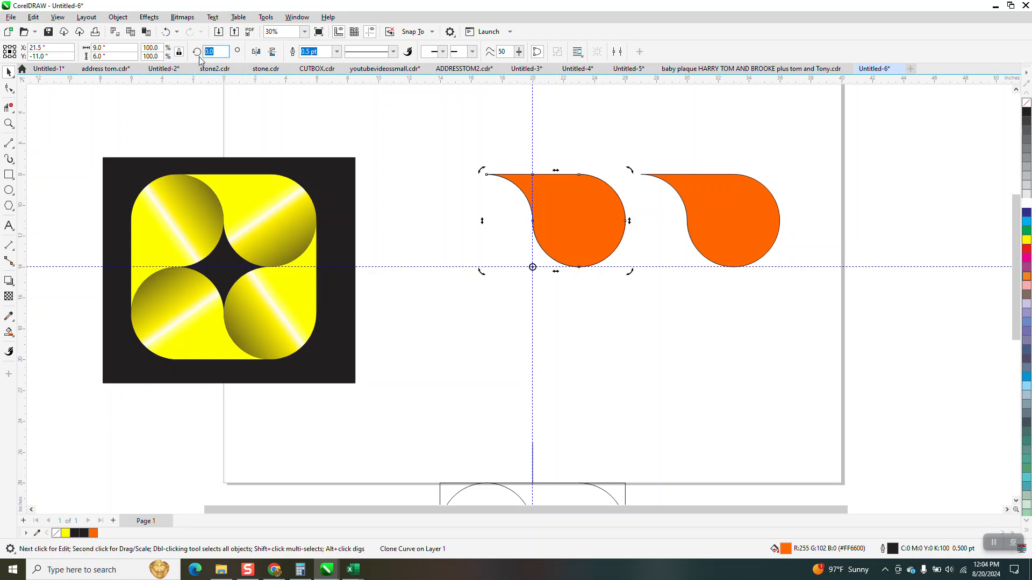
type("90")
key("Return")
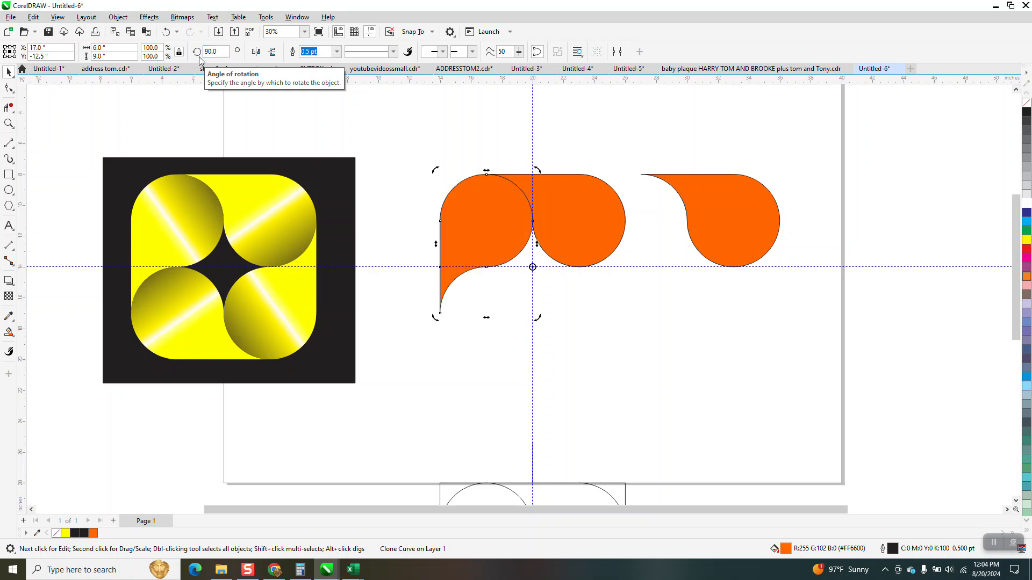
key("ctrl+d")
key("ctrl+d")
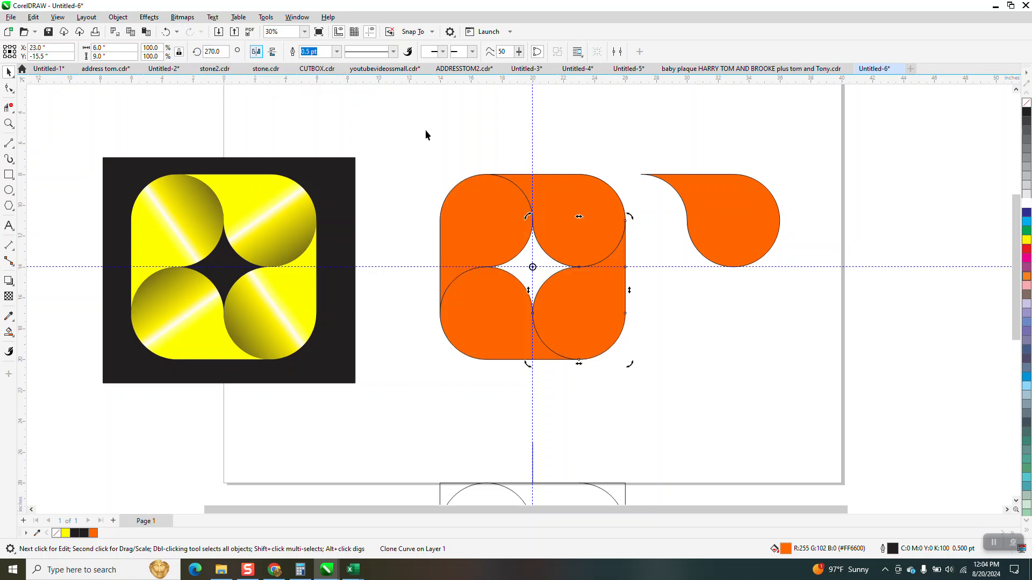
Step: Remove the master teardrop's outline and give it an orange-to-black linear fountain fill running diagonally down to its lower-right edge
left_click_drag(619, 140, 865, 313)
right_click(1026, 102)
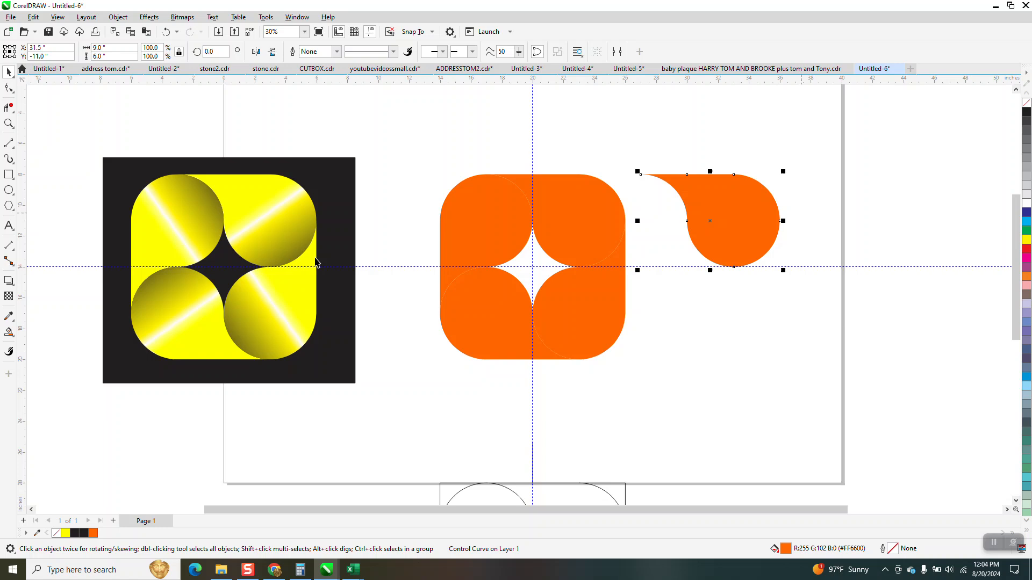
left_click(11, 334)
left_click(25, 332)
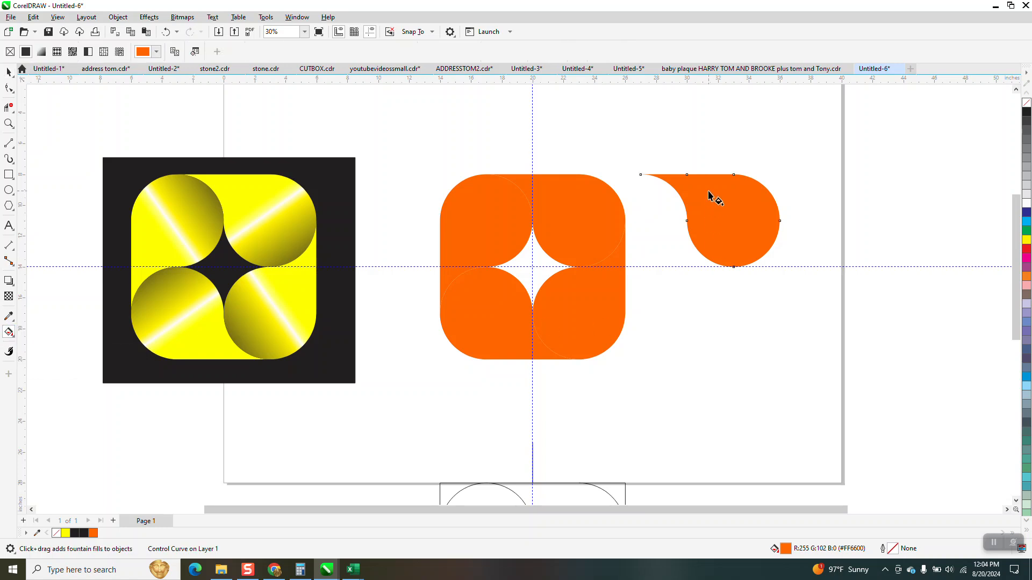
left_click_drag(776, 290, 780, 292)
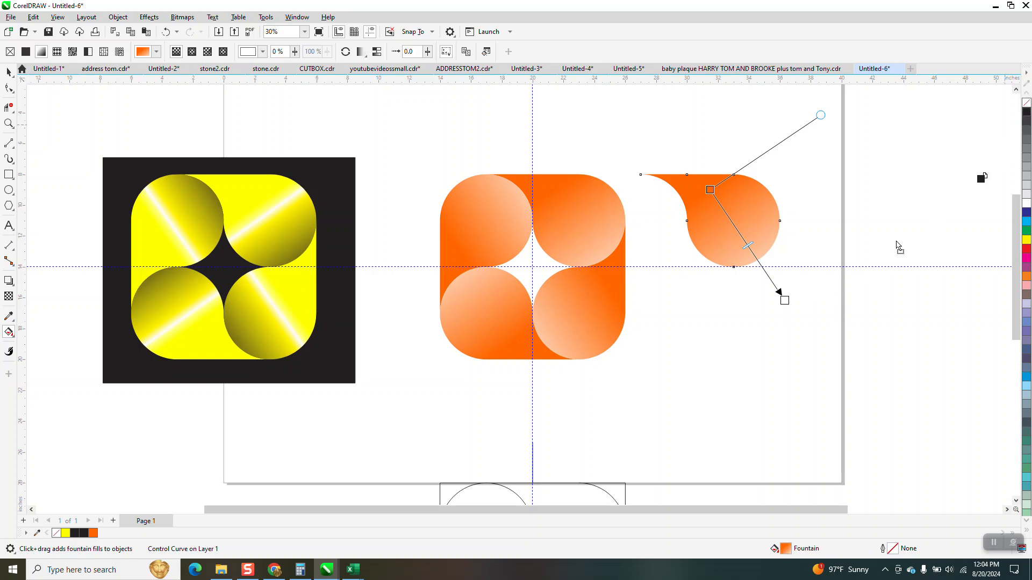
left_click_drag(788, 300, 784, 301)
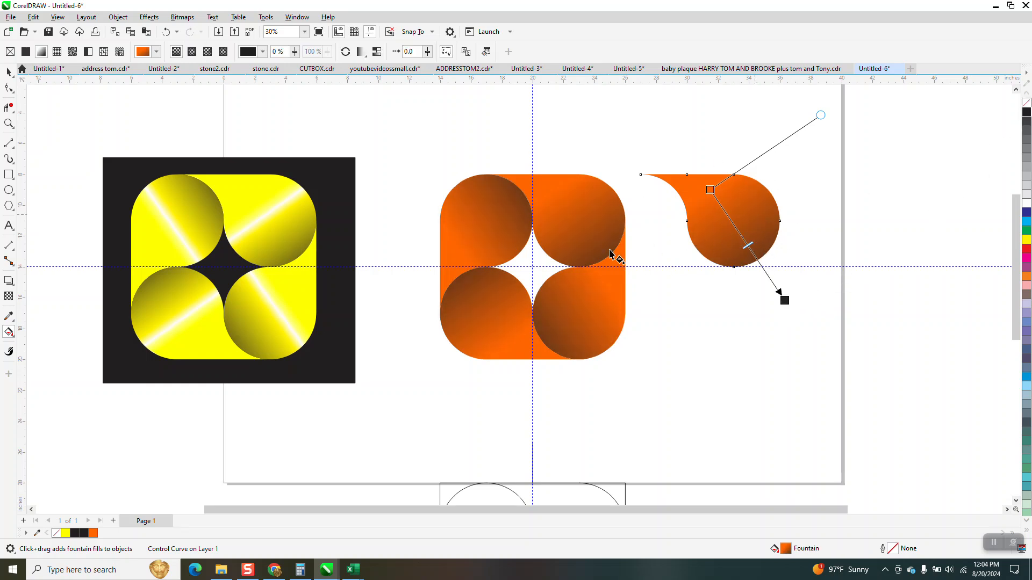
left_click_drag(785, 300, 764, 267)
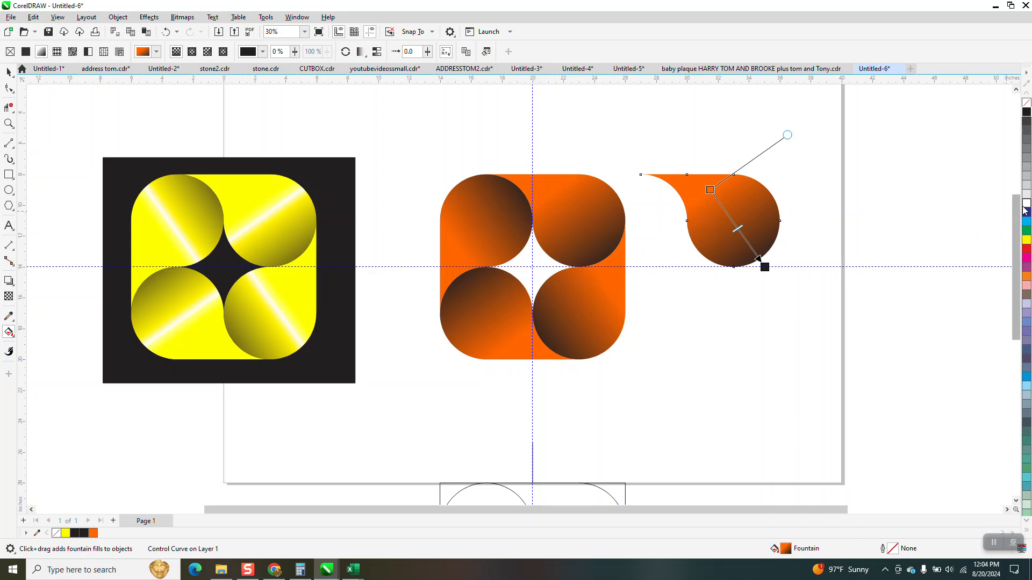
Step: Try adding white, black and orange colour stops along the master teardrop's gradient, and undo the stray gradient redraw
left_click_drag(751, 248, 746, 241)
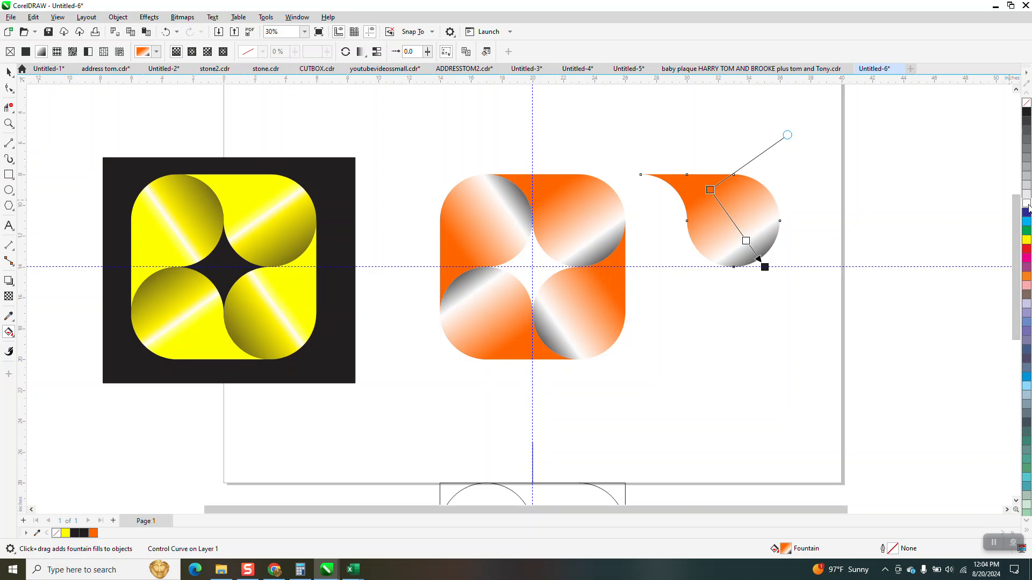
left_click_drag(1027, 114, 740, 233)
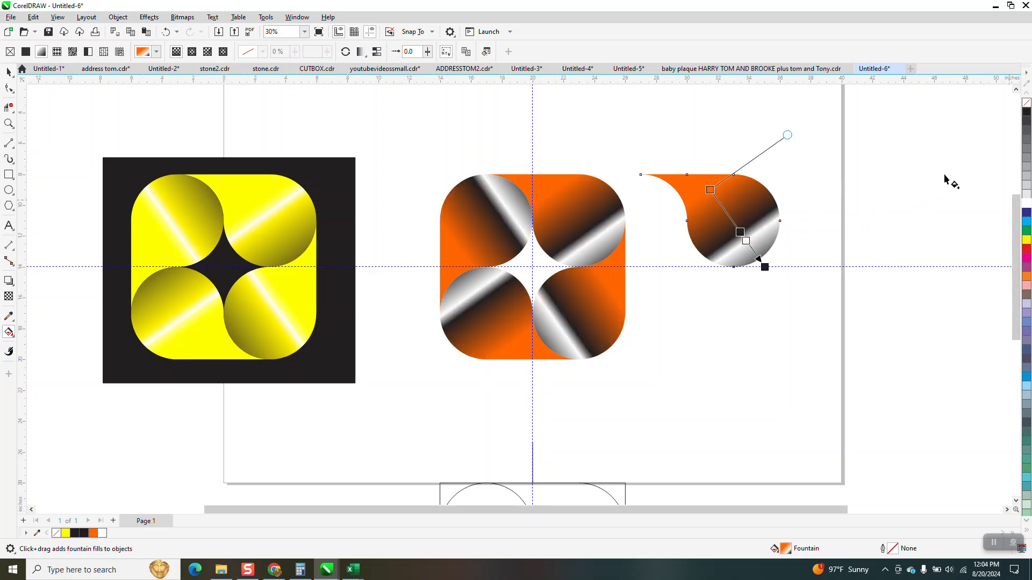
left_click_drag(967, 287, 730, 220)
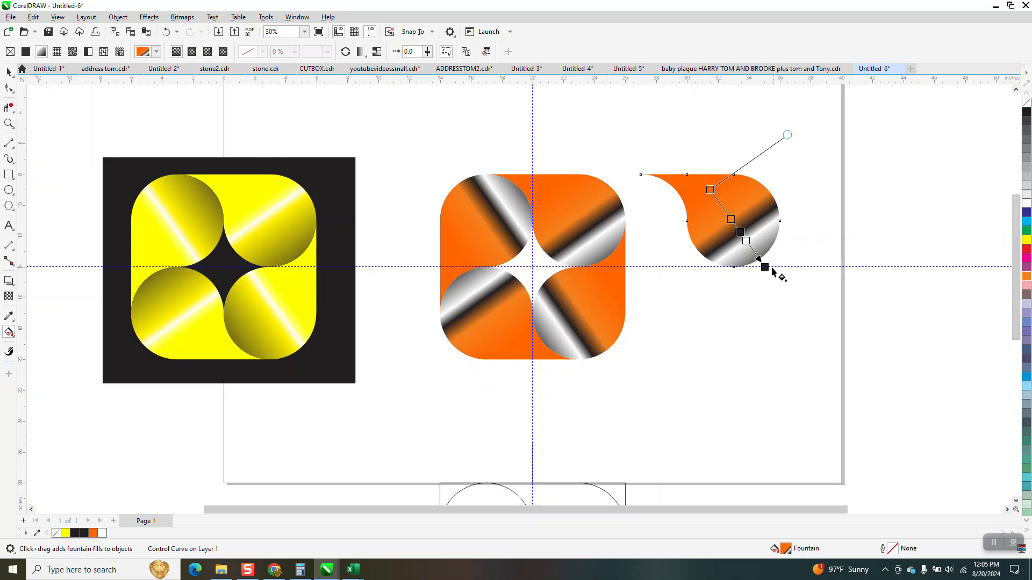
left_click_drag(789, 290, 790, 293)
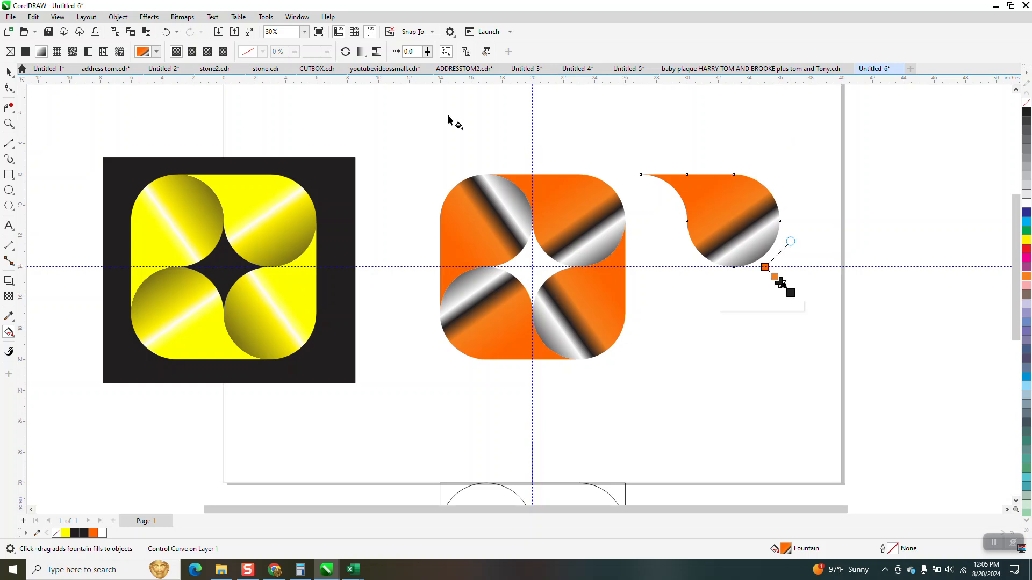
left_click(166, 31)
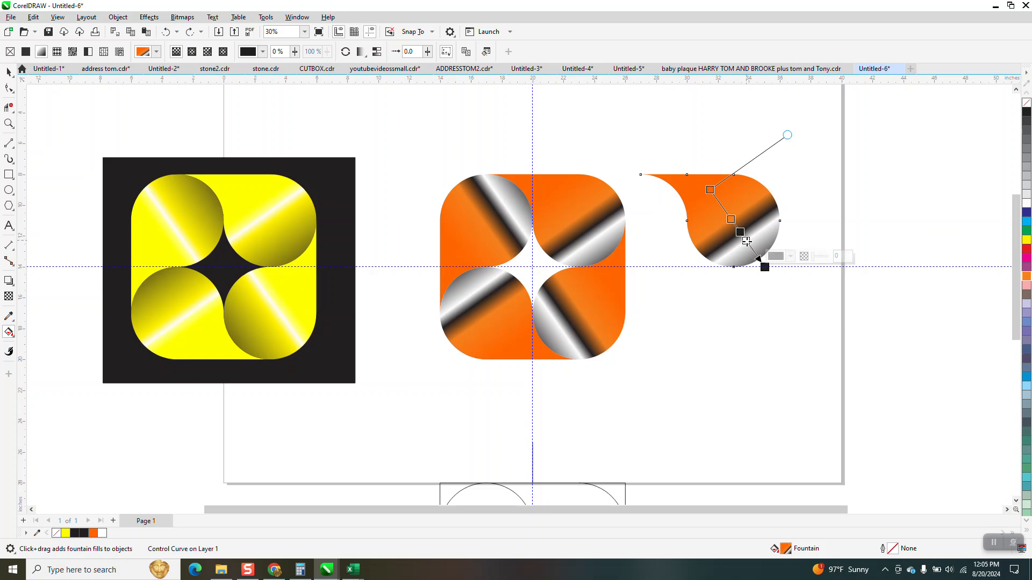
Step: Delete the intermediate white and black colour stops from the master teardrop's gradient
left_click(747, 242)
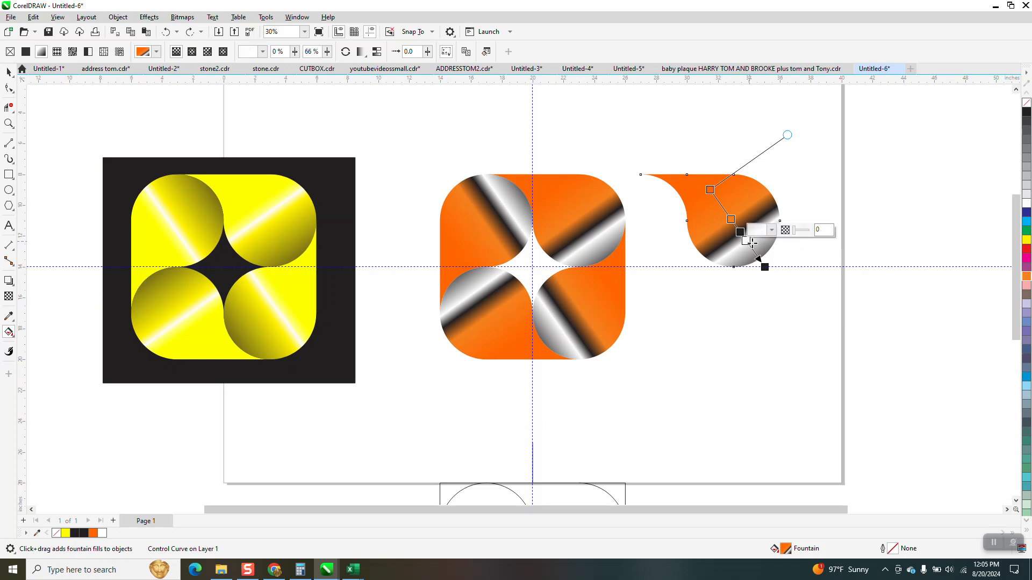
key("Delete")
left_click(741, 233)
key("Delete")
Step: Extend the gradient's black end farther beyond the teardrop's lower-right edge
mouse_move(764, 267)
left_mouse_down()
mouse_move(759, 259)
mouse_move(773, 277)
left_mouse_up()
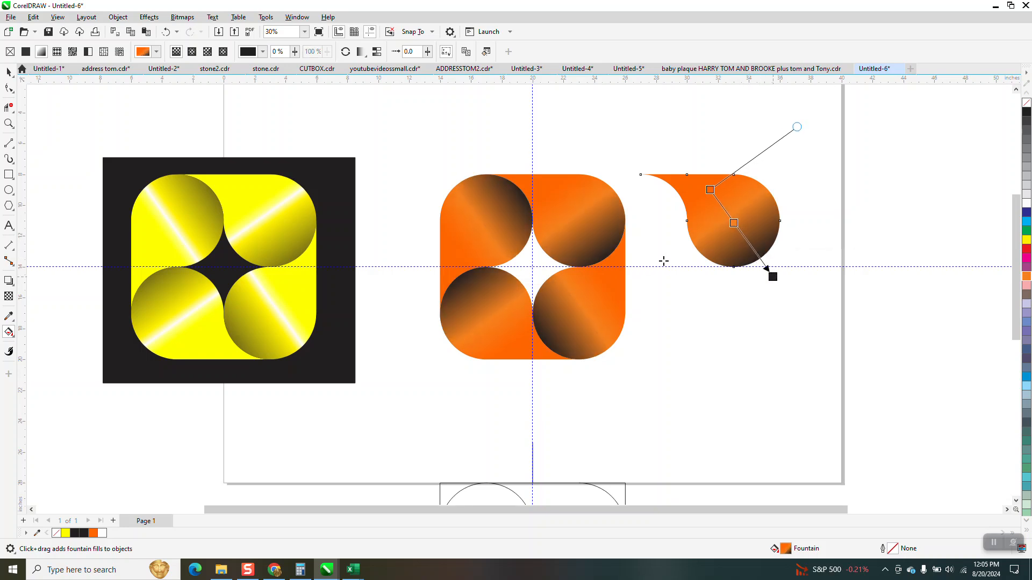
left_click(772, 277)
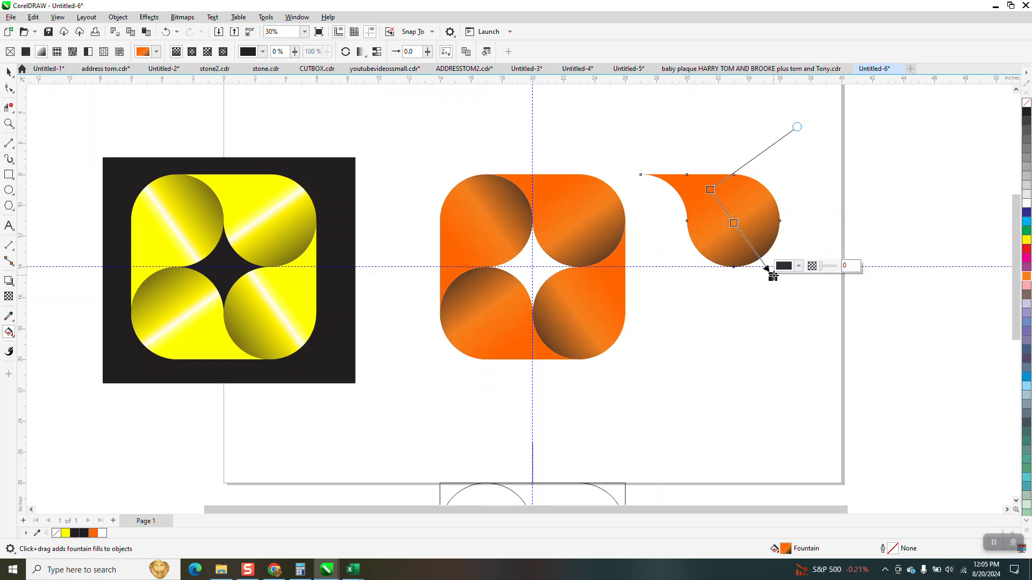
mouse_move(773, 277)
left_mouse_down()
mouse_move(753, 256)
mouse_move(691, 258)
mouse_move(715, 276)
mouse_move(778, 267)
left_mouse_up()
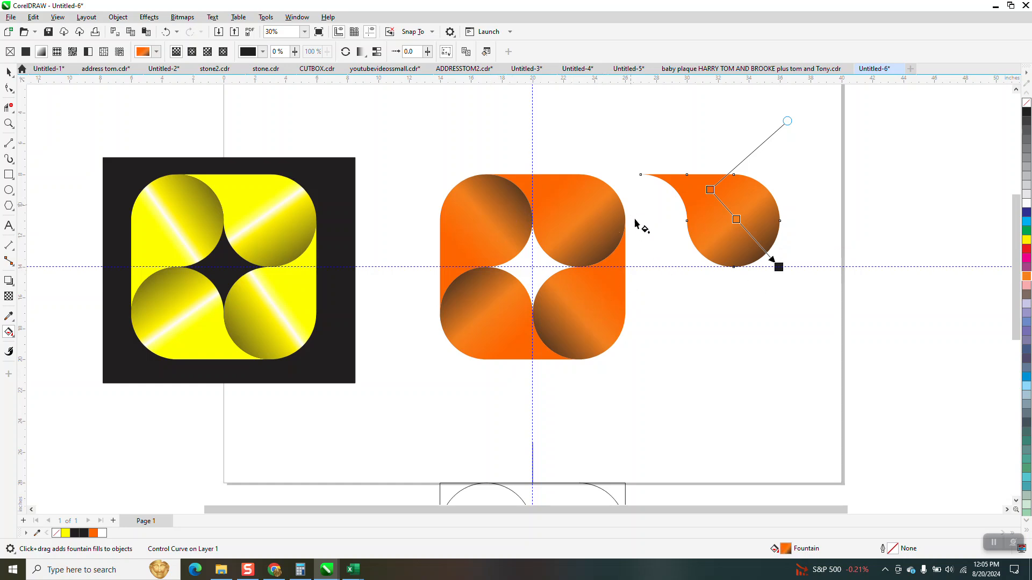
left_click_drag(778, 267, 800, 303)
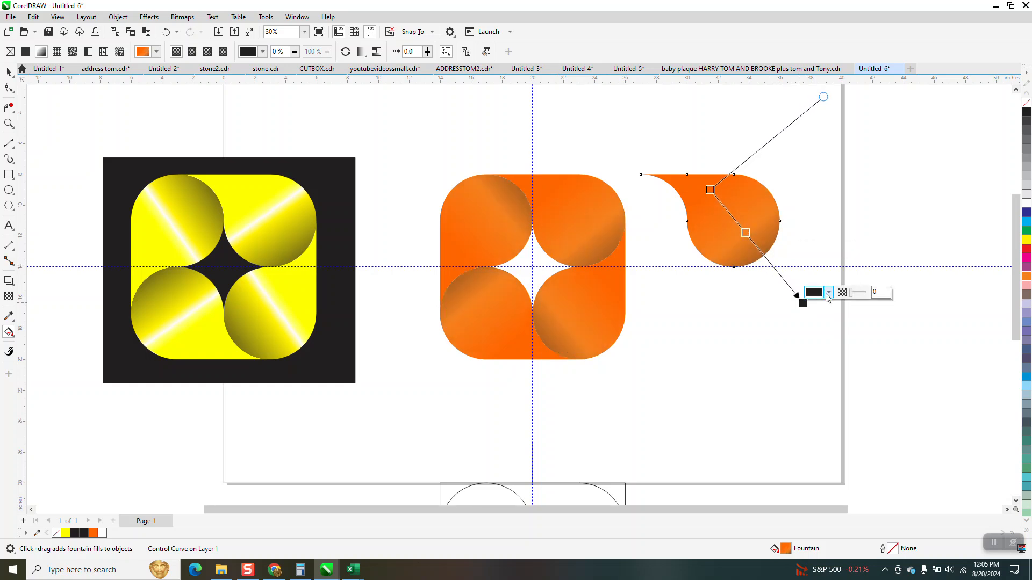
Step: Add a yellow colour stop near the middle of the gradient with orange stops close on both sides of it
left_click_drag(958, 241, 756, 246)
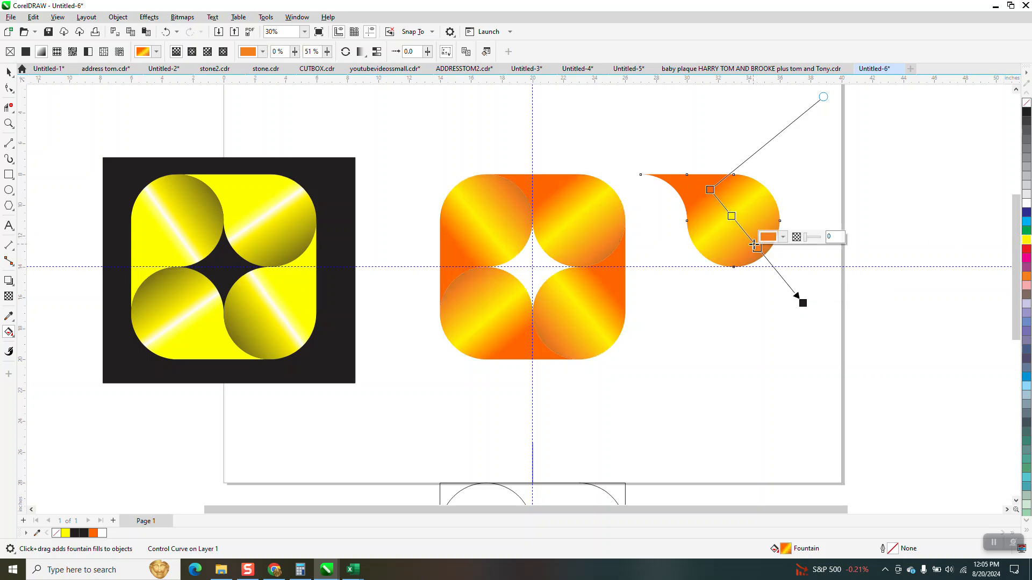
left_click_drag(1026, 279, 738, 223)
left_click_drag(1026, 275, 724, 209)
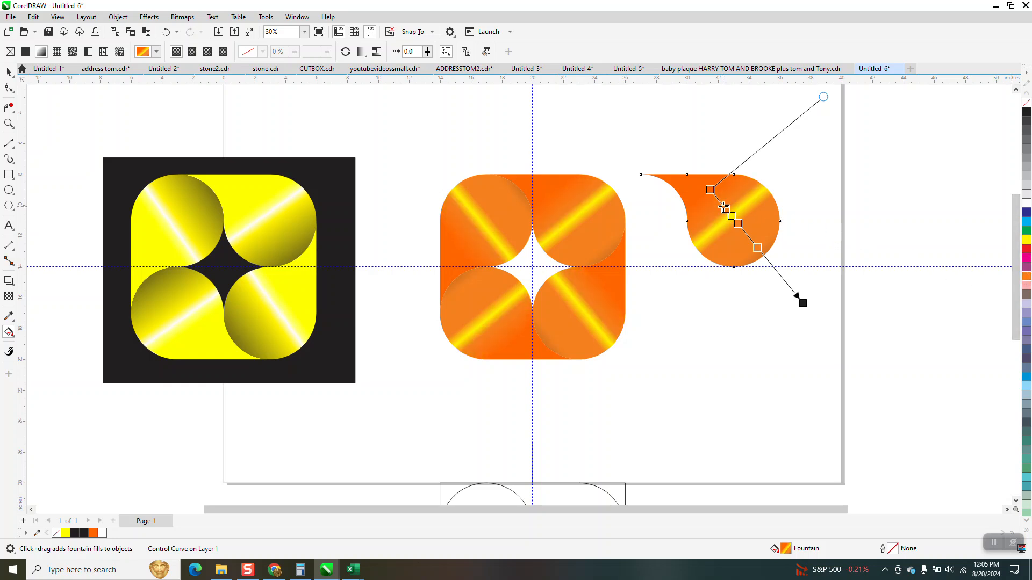
left_click(811, 209)
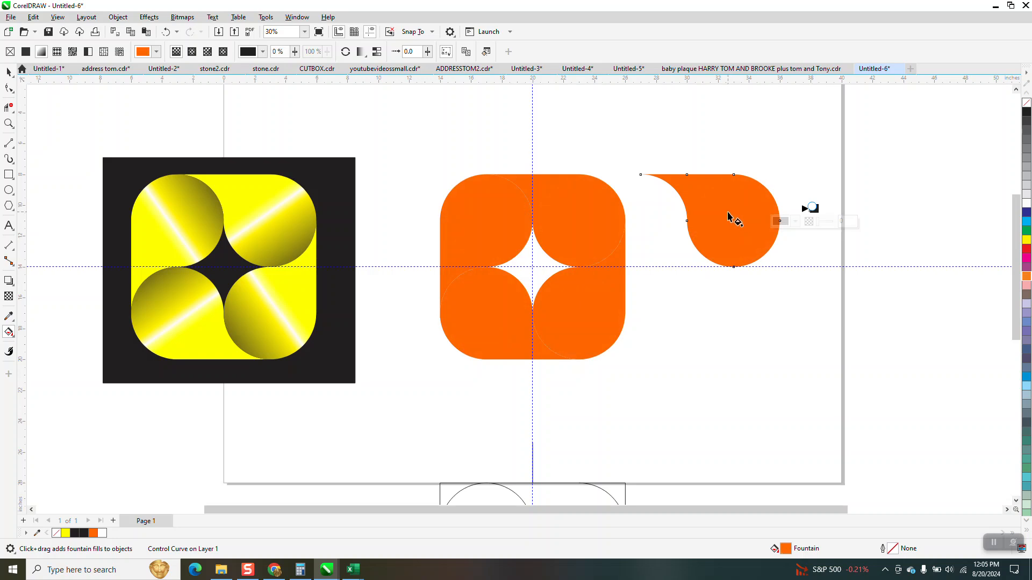
left_click(748, 226)
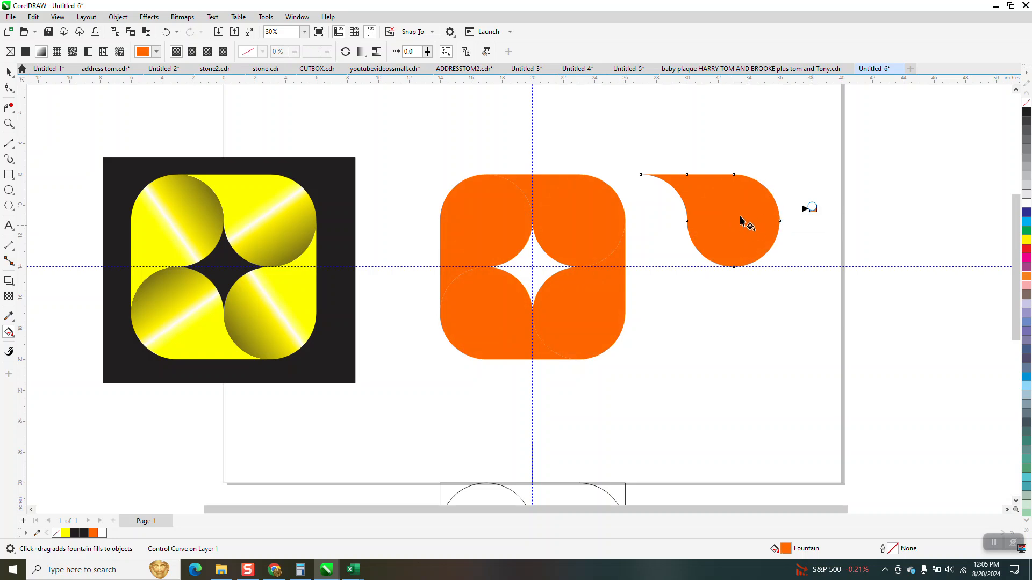
key("ctrl+z")
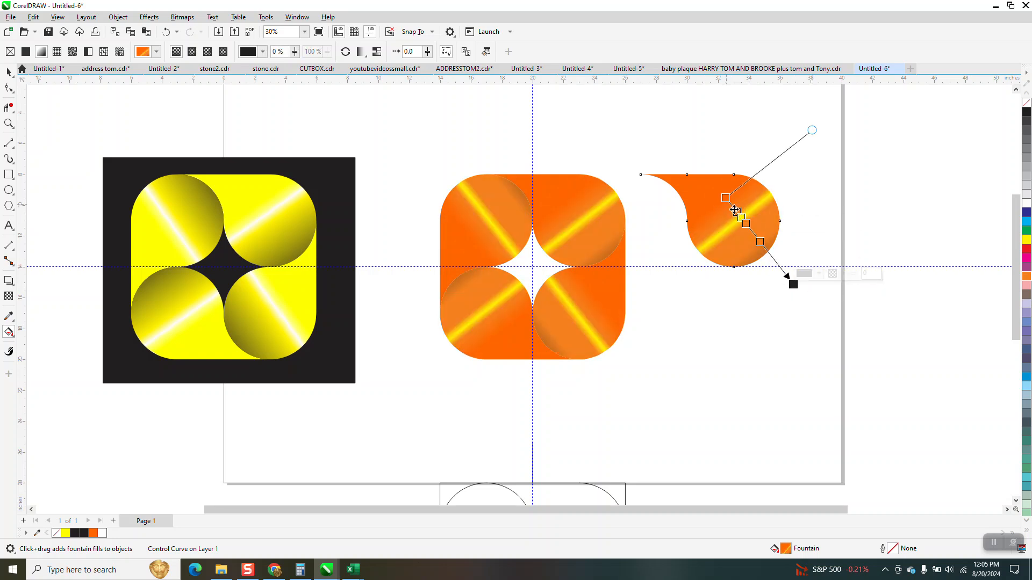
Step: Delete the yellow and intermediate orange stops and shorten the gradient so black ends just past the teardrop's lower-right edge
double_click(742, 218)
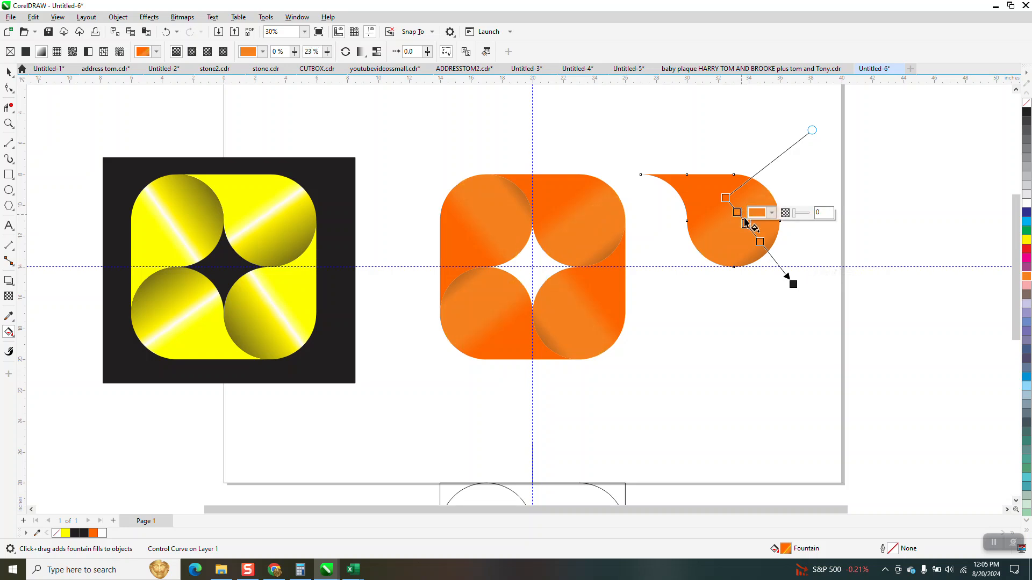
left_click_drag(793, 284, 772, 267)
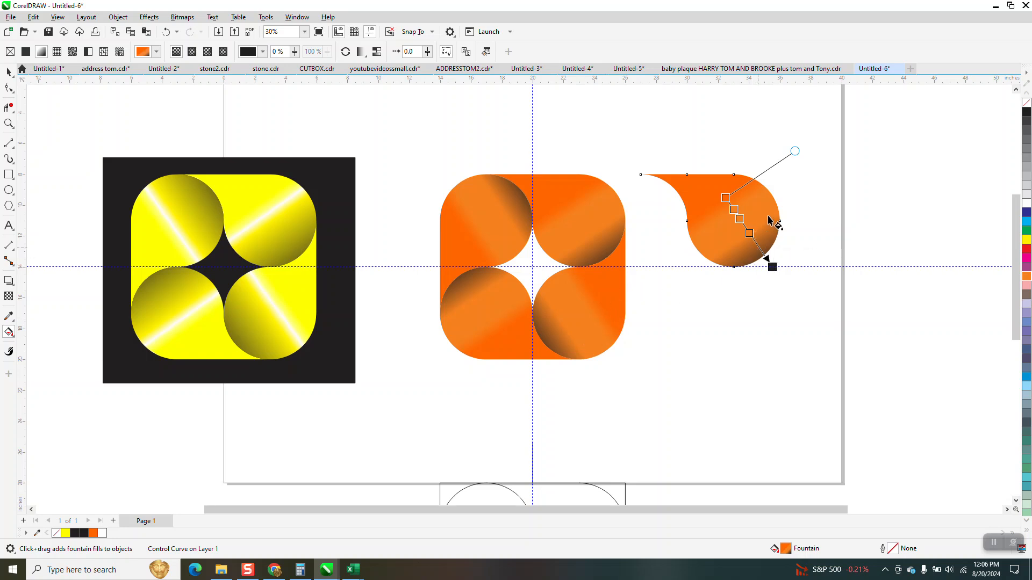
left_click_drag(800, 185, 721, 244)
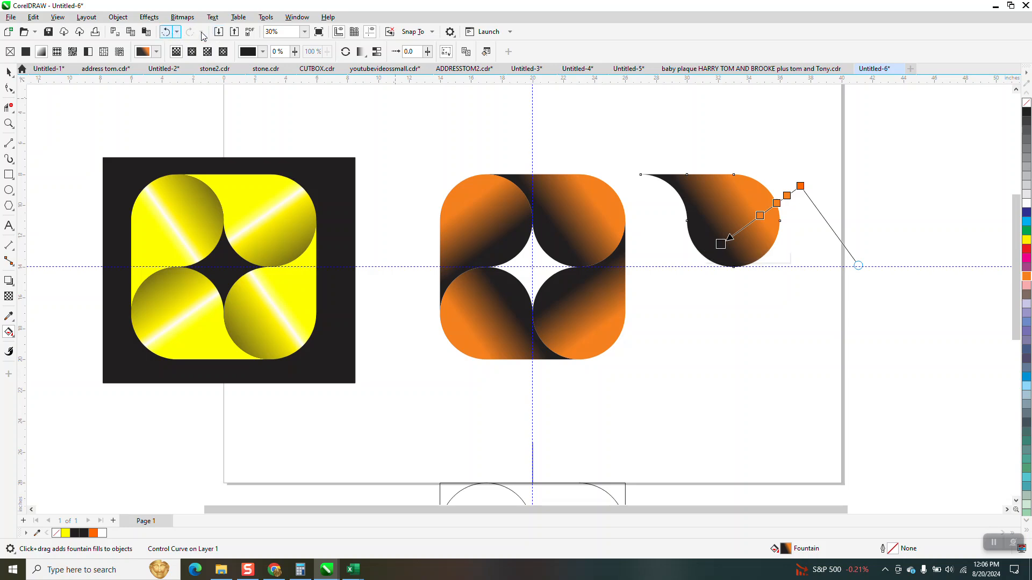
left_click(178, 33)
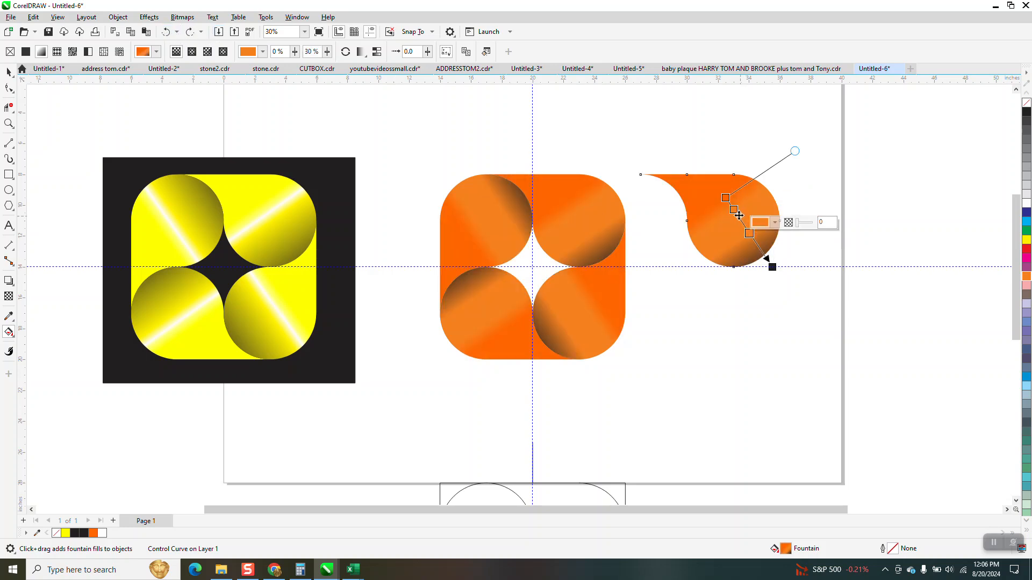
left_click_drag(739, 216, 749, 232)
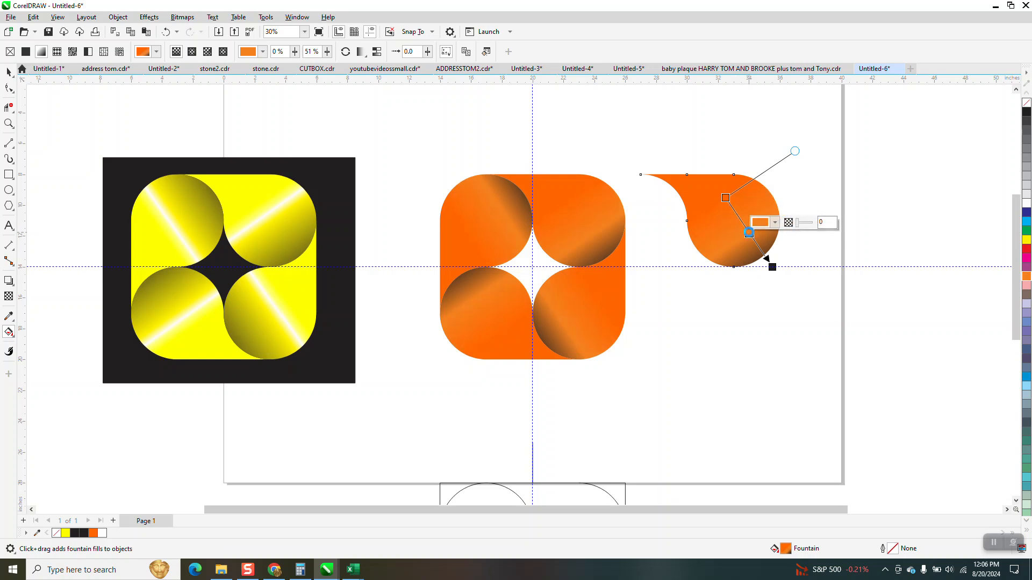
double_click(749, 233)
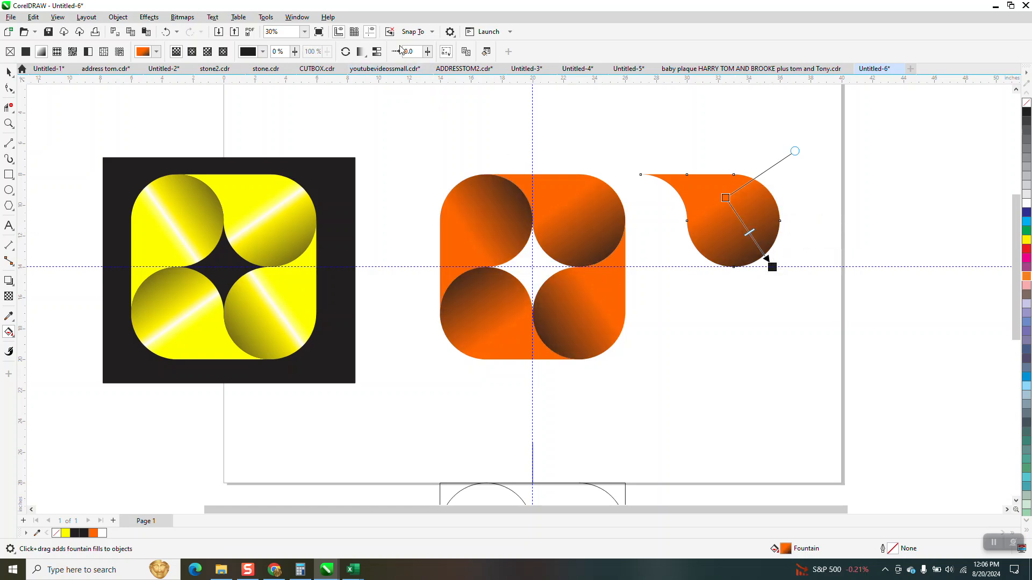
Step: Hide the guidelines and stretch the black background rectangle rightward to about 35.4 inches wide, behind the orange logo
left_click(370, 31)
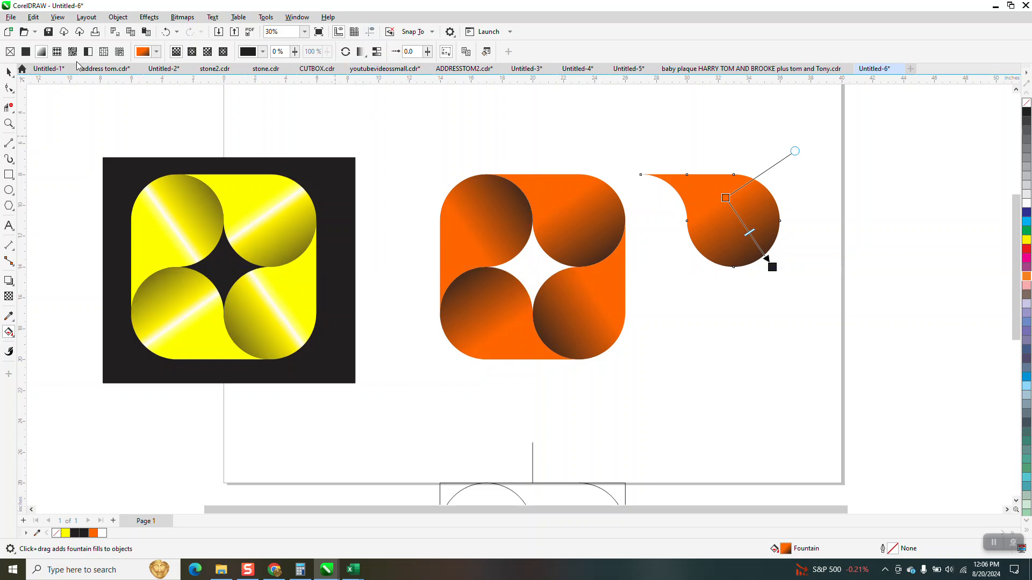
key("space")
left_click(345, 269)
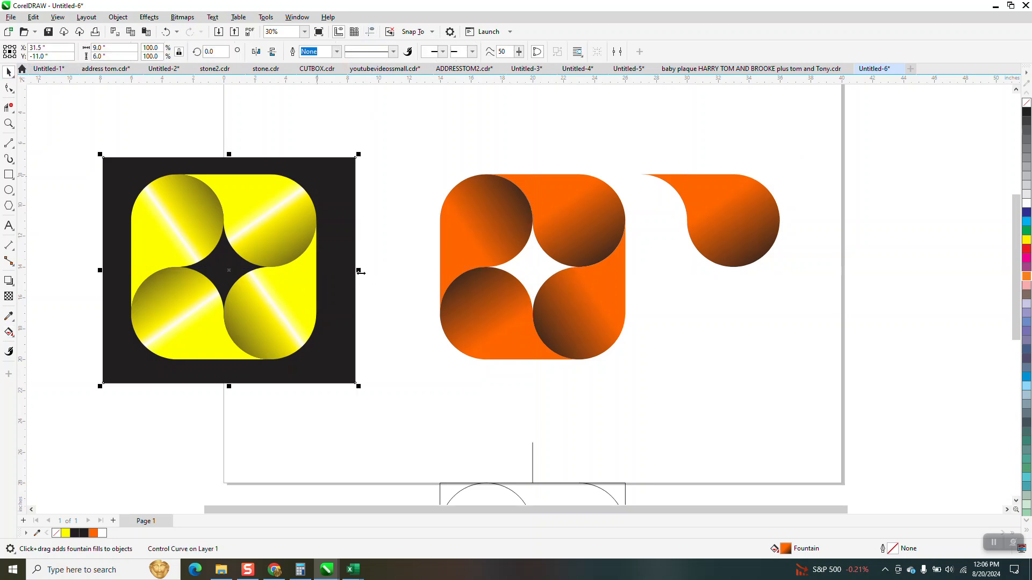
left_click_drag(359, 272, 653, 296)
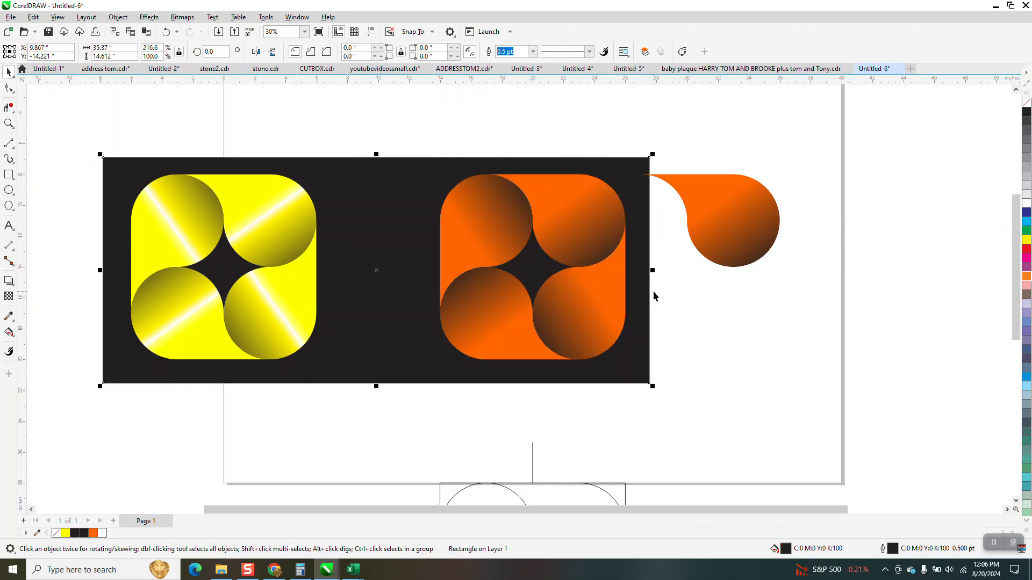